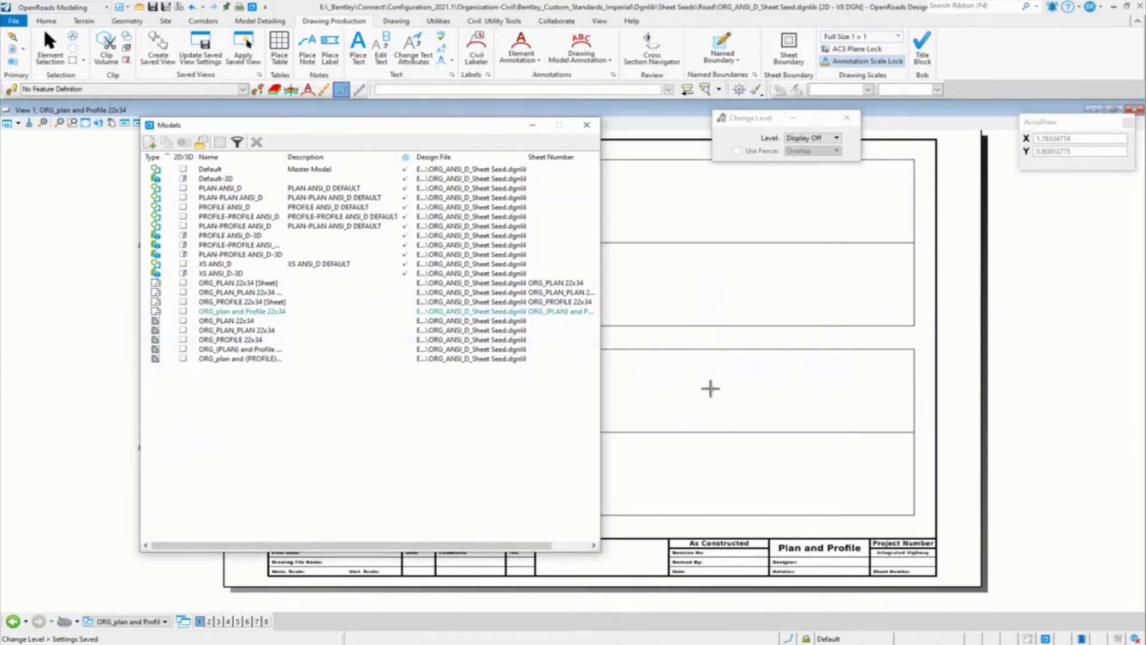
# Step: Open the XS ANSI_D model and fit it in View 1
pyautogui.doubleClick(221, 266)
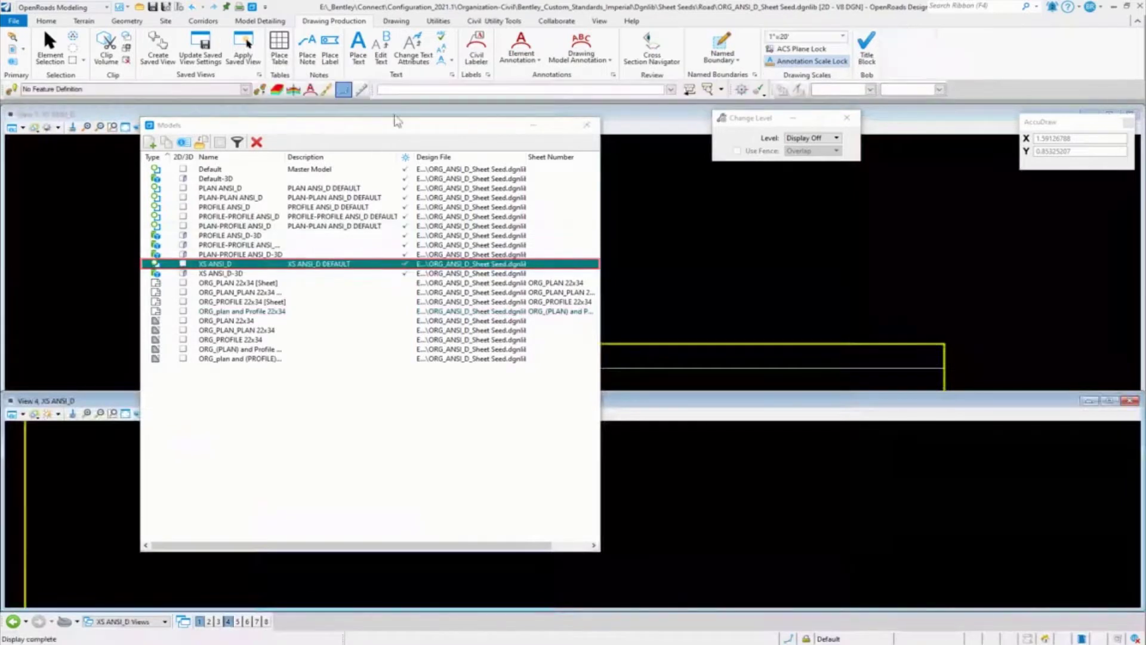
pyautogui.click(587, 125)
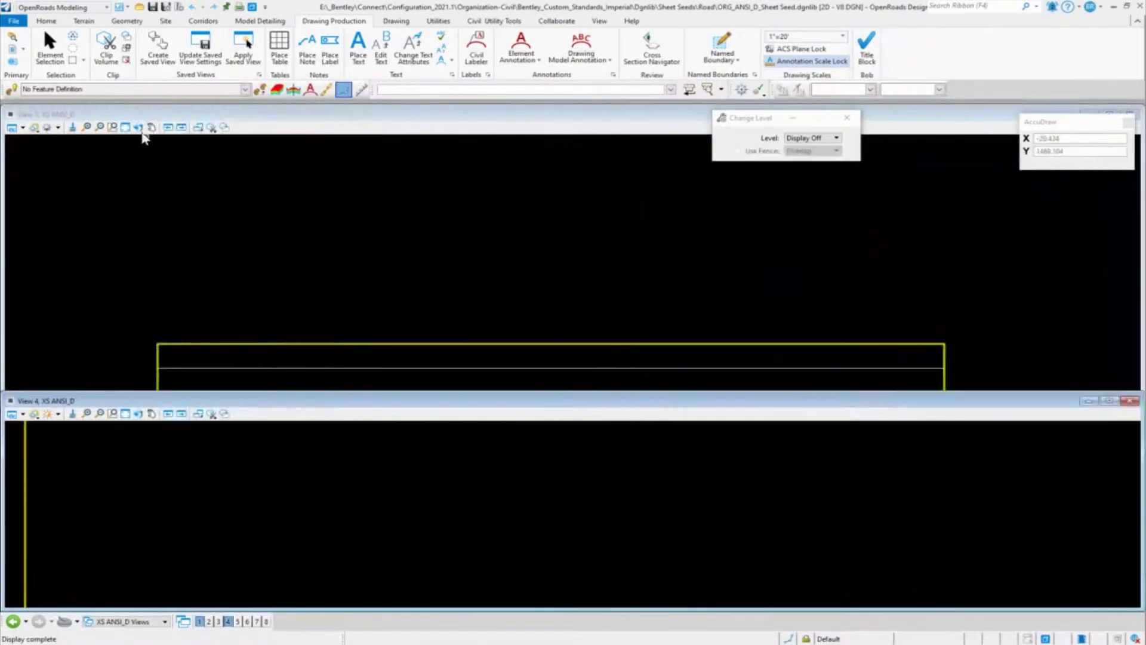
pyautogui.click(125, 127)
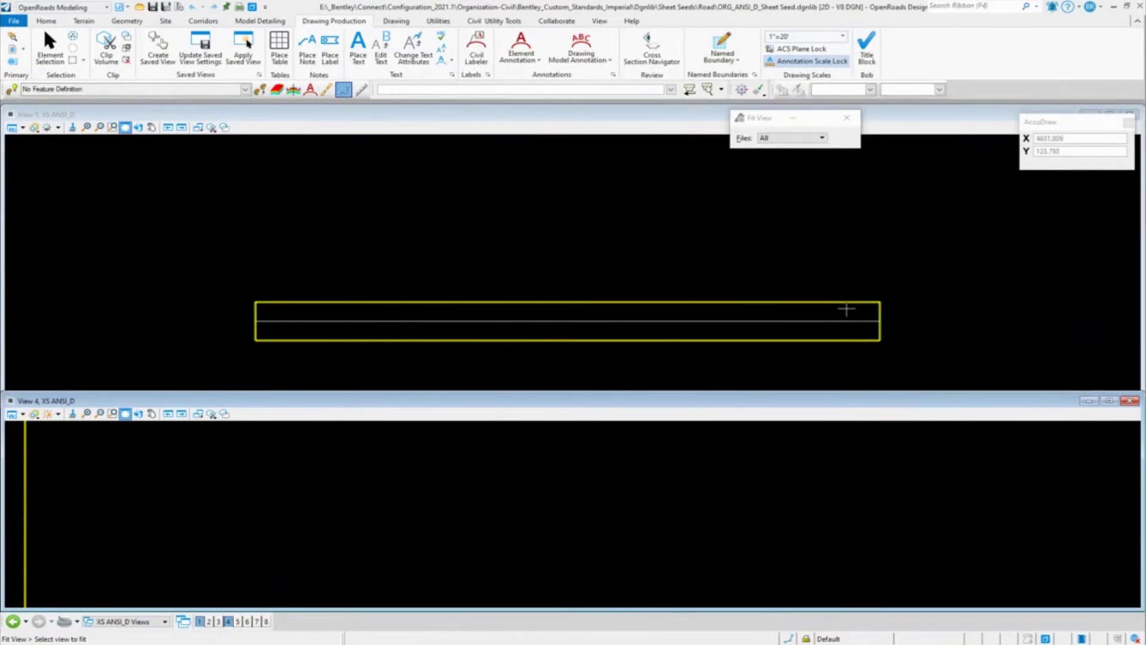
pyautogui.rightClick(916, 323)
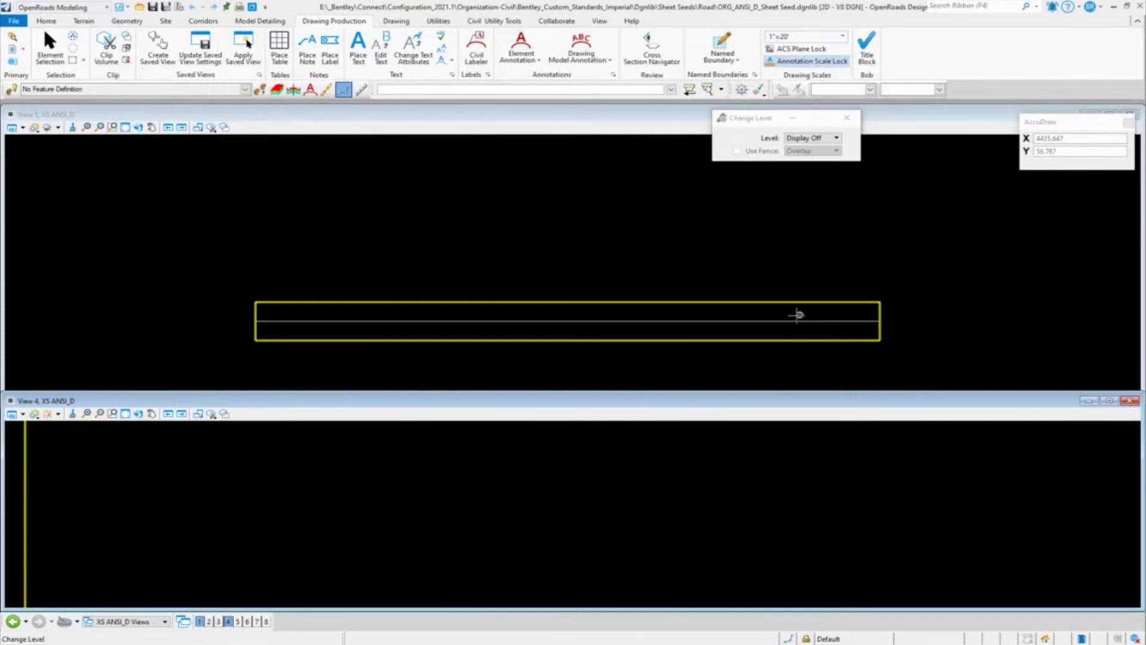
# Step: Select the yellow cross-section boundary rectangle with Element Selection
pyautogui.click(50, 48)
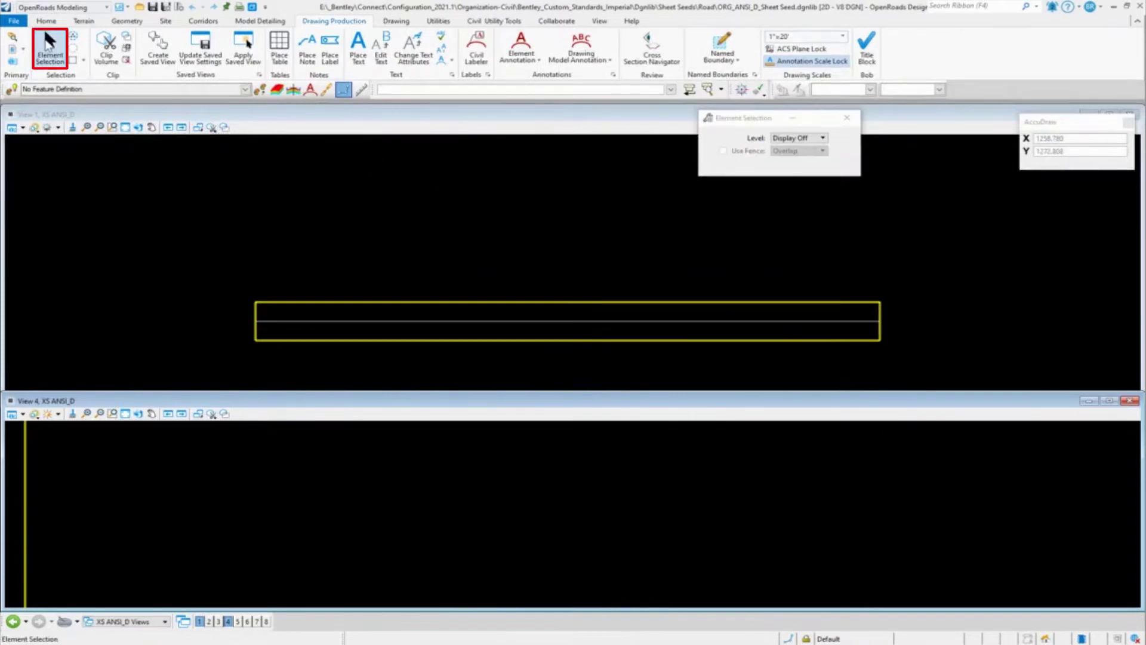
pyautogui.click(548, 301)
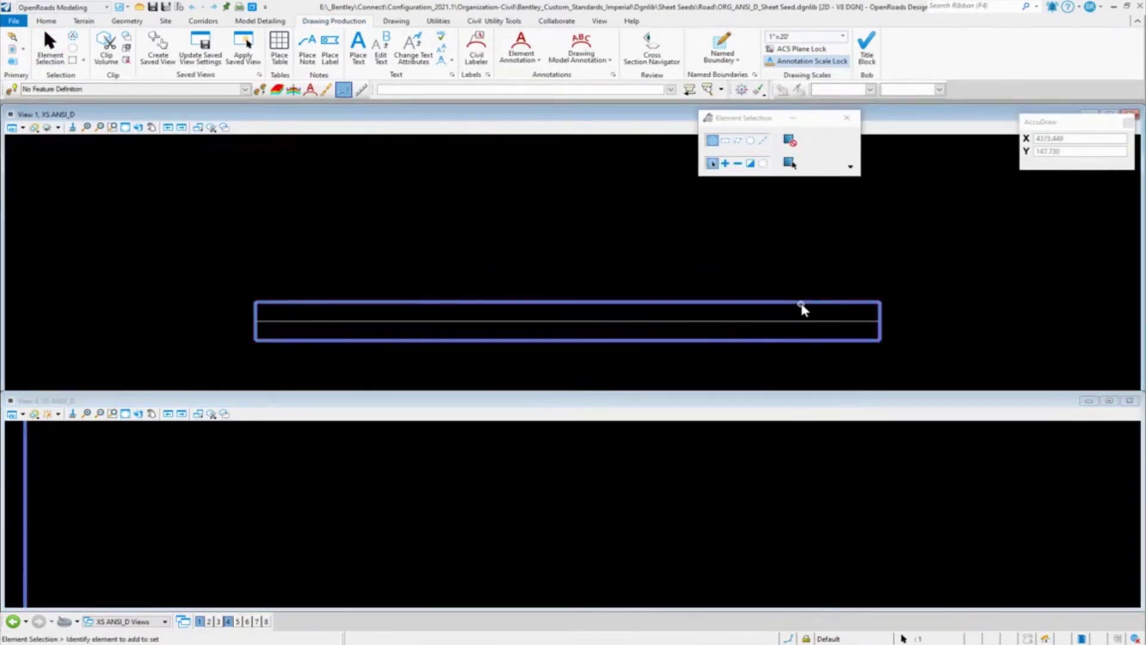
pyautogui.moveTo(797, 305)
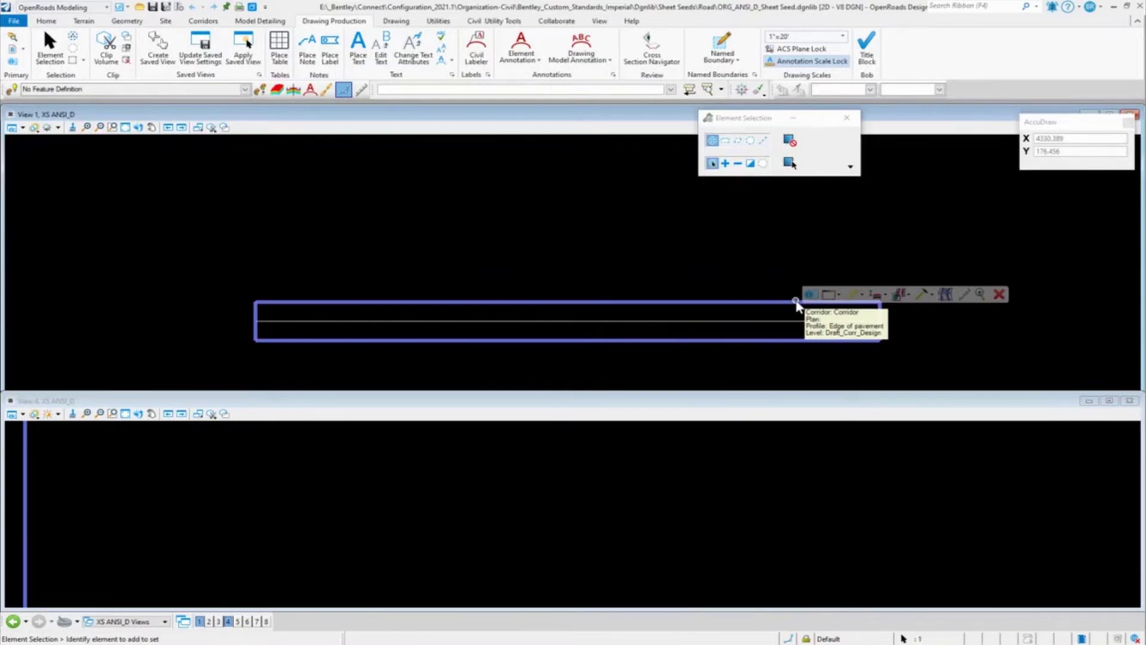
# Step: Switch to the 2 Views Plan/3D layout and fit the left view's contents
pyautogui.rightClick(623, 234)
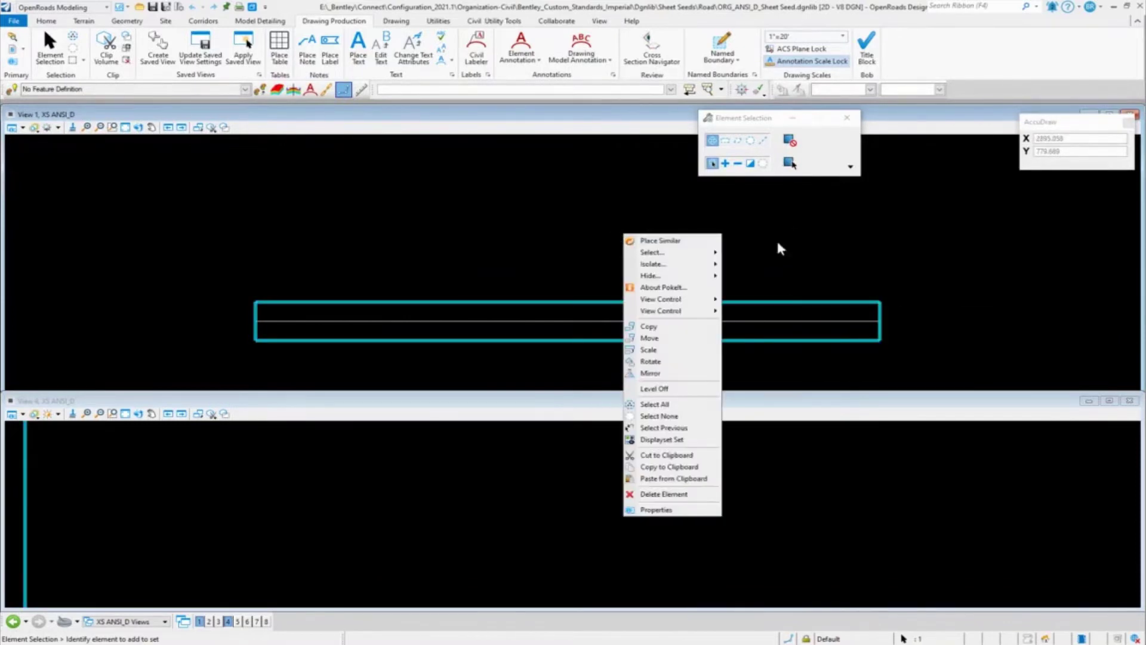
pyautogui.click(522, 206)
pyautogui.rightClick(522, 203)
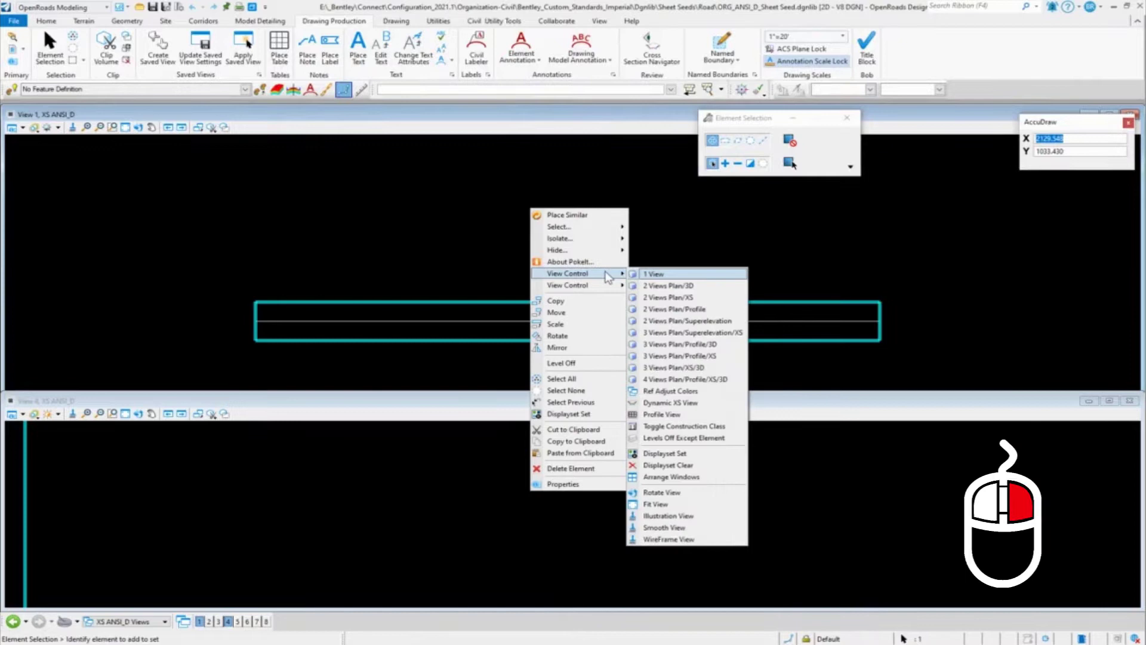
pyautogui.moveTo(604, 278)
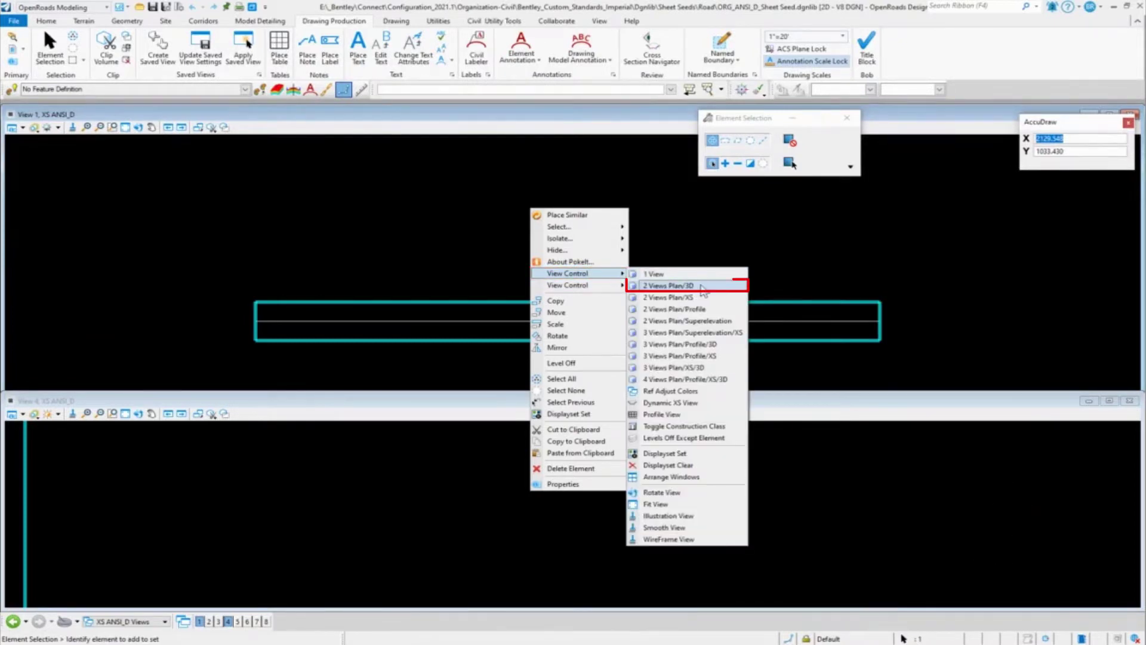
pyautogui.click(693, 286)
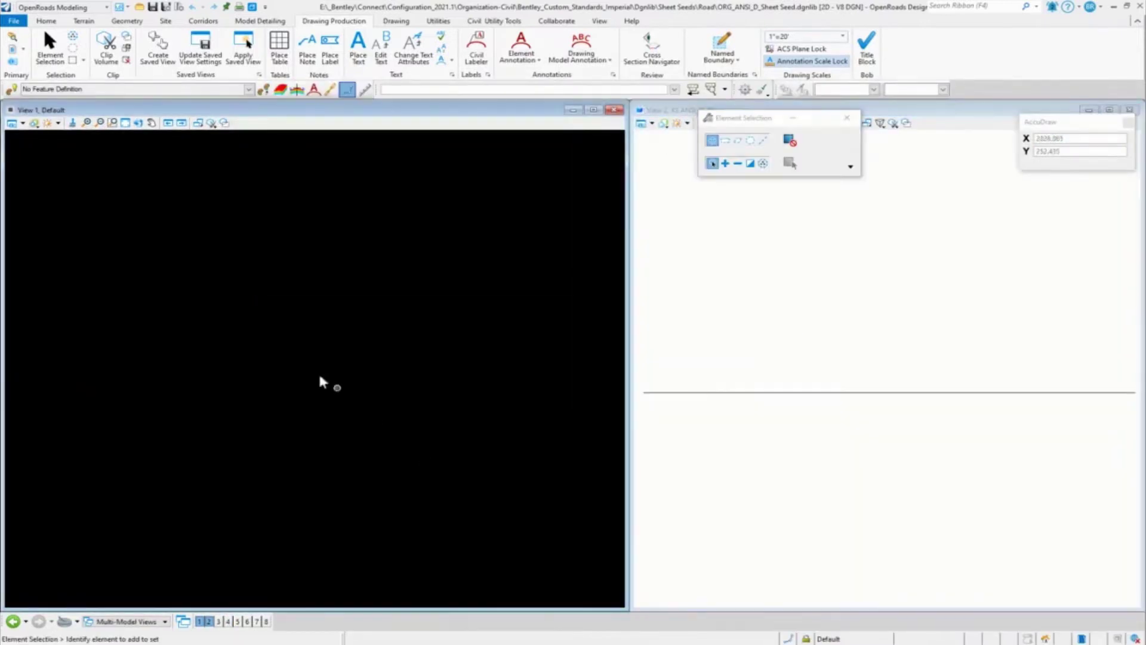
pyautogui.click(125, 122)
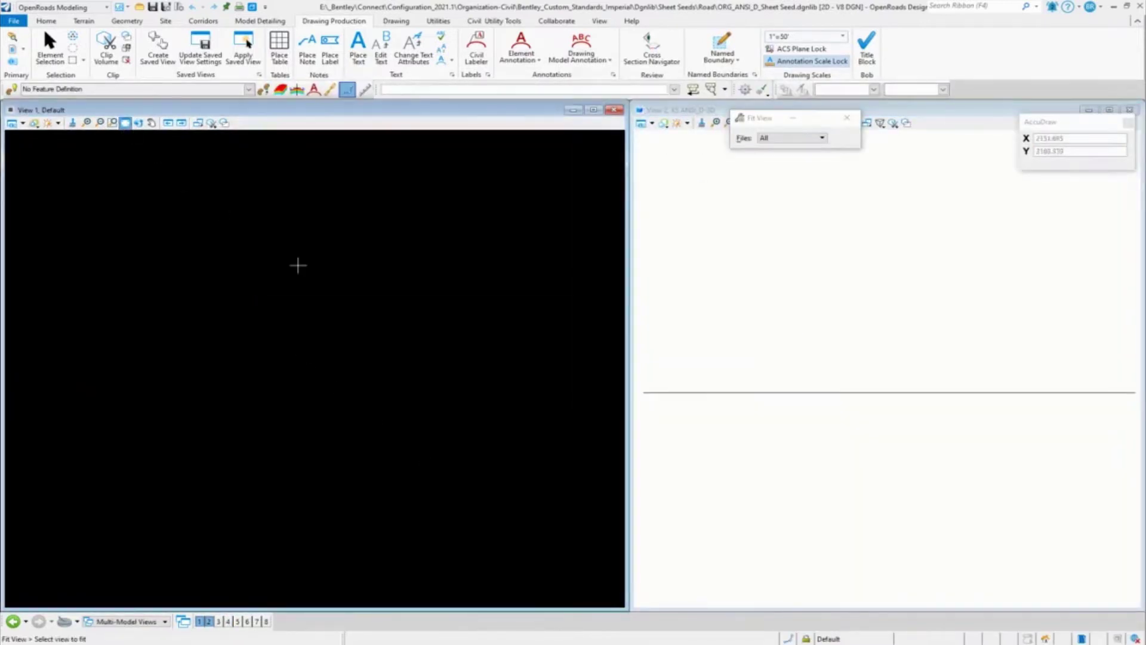
pyautogui.rightClick(322, 281)
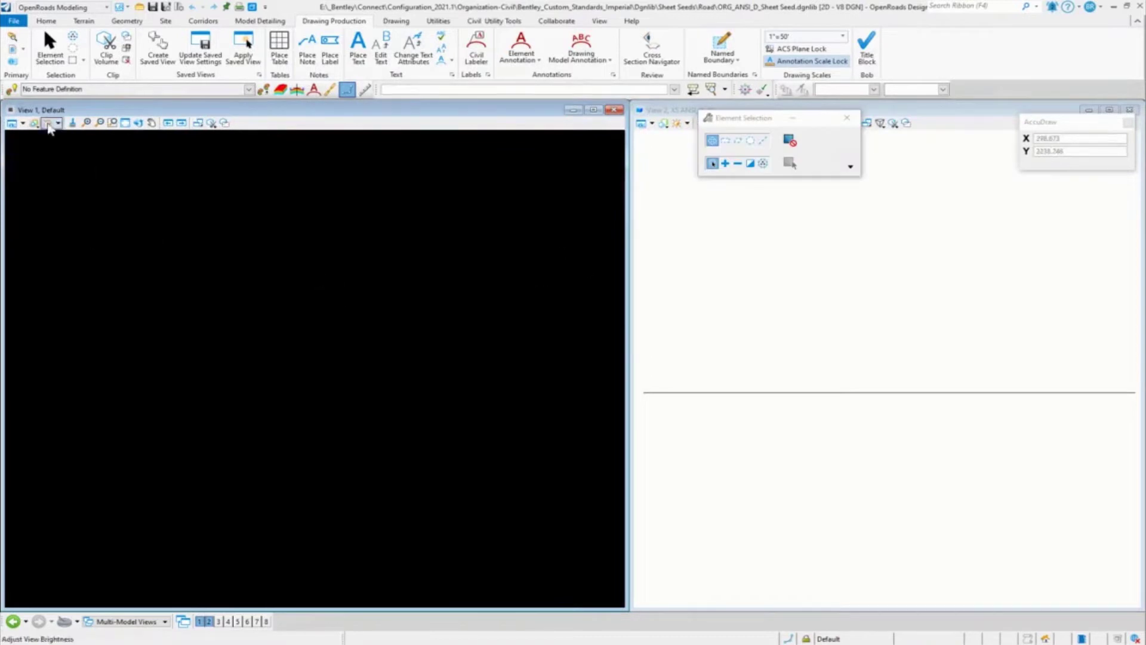
# Step: Set View 1's attributes to display the XS ANSI_D model
pyautogui.click(22, 123)
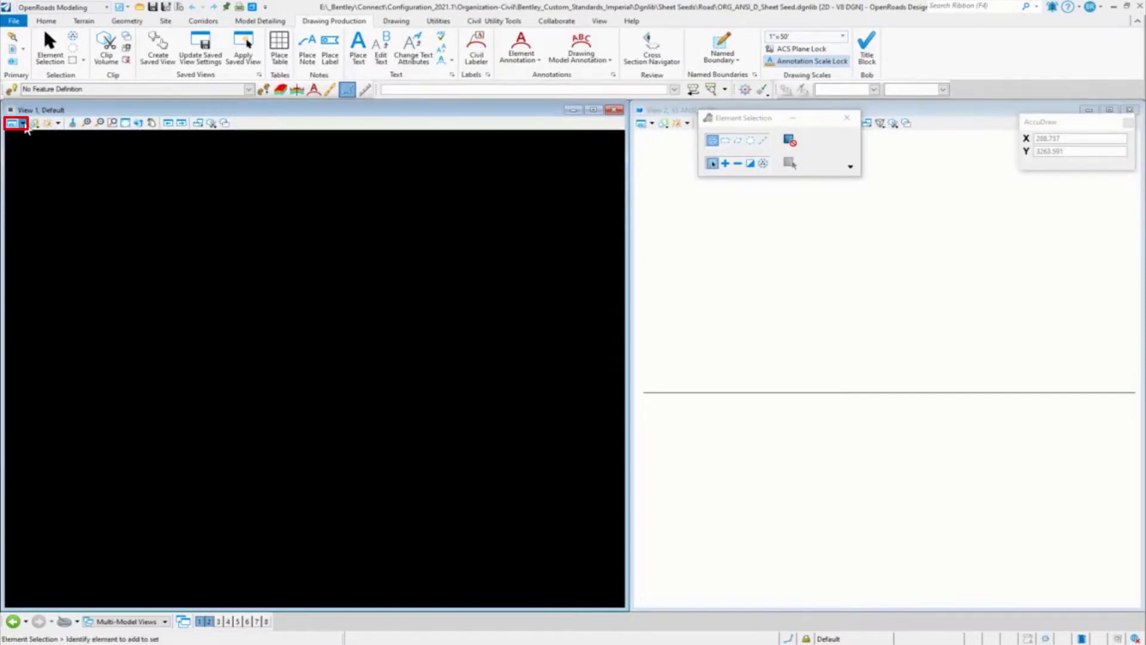
pyautogui.click(24, 124)
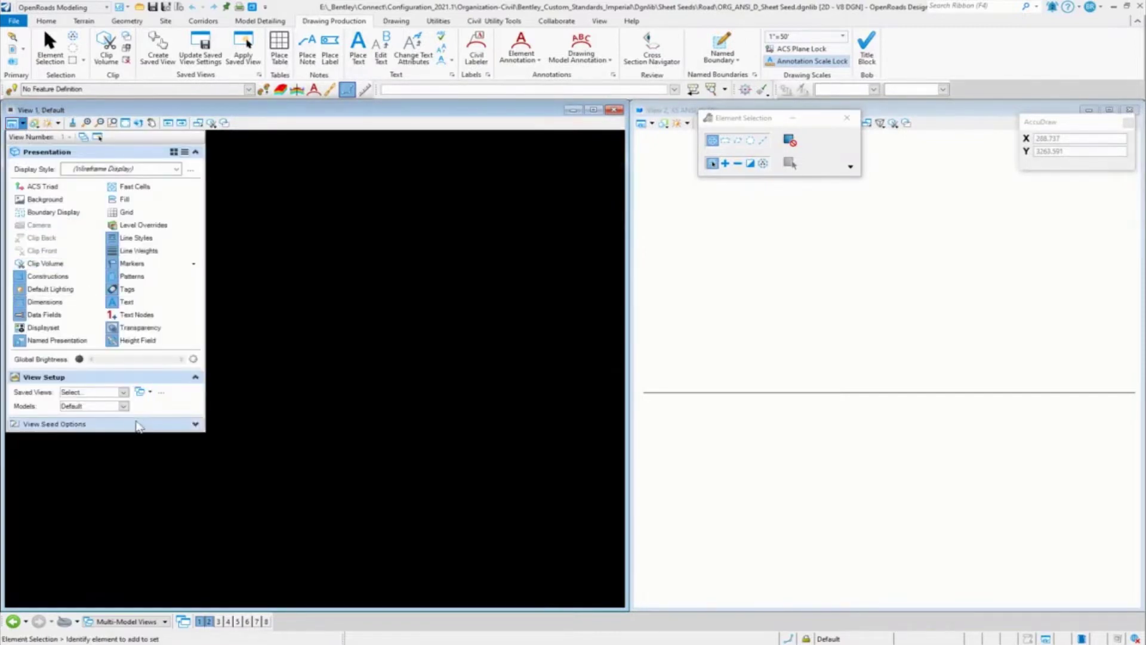
pyautogui.click(123, 406)
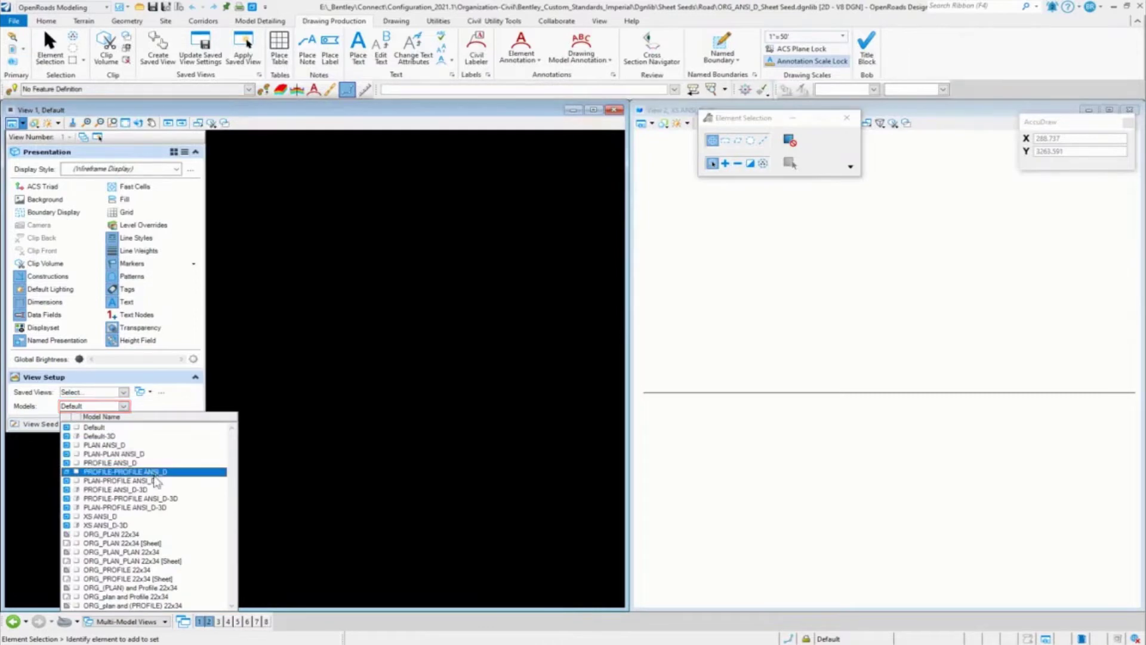
pyautogui.click(86, 535)
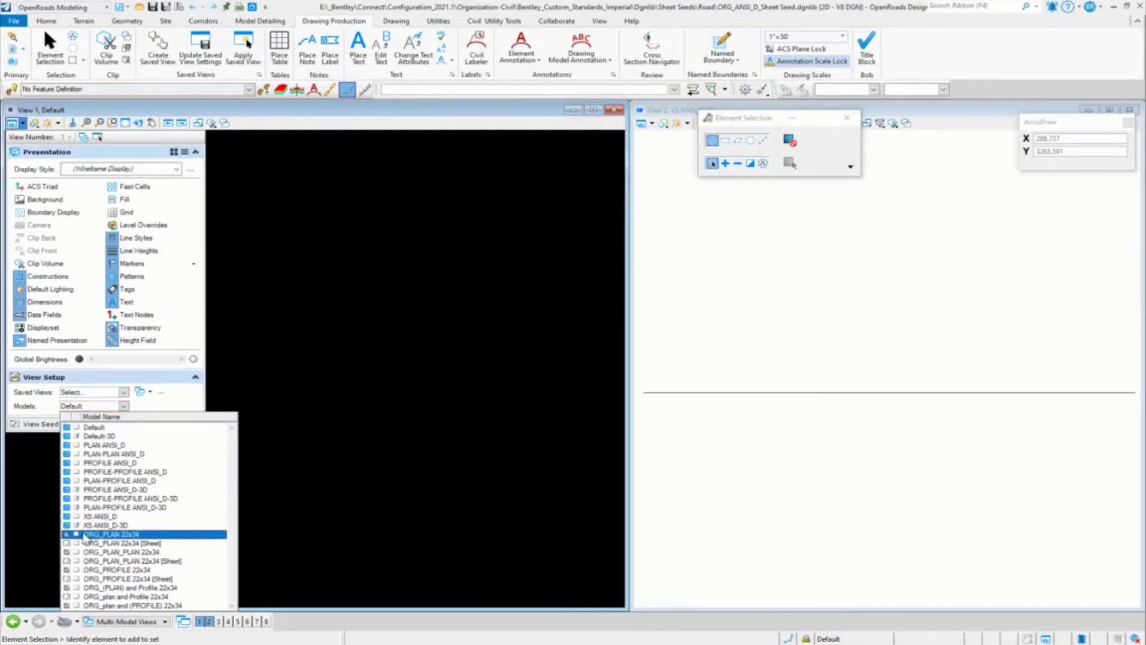
pyautogui.click(110, 517)
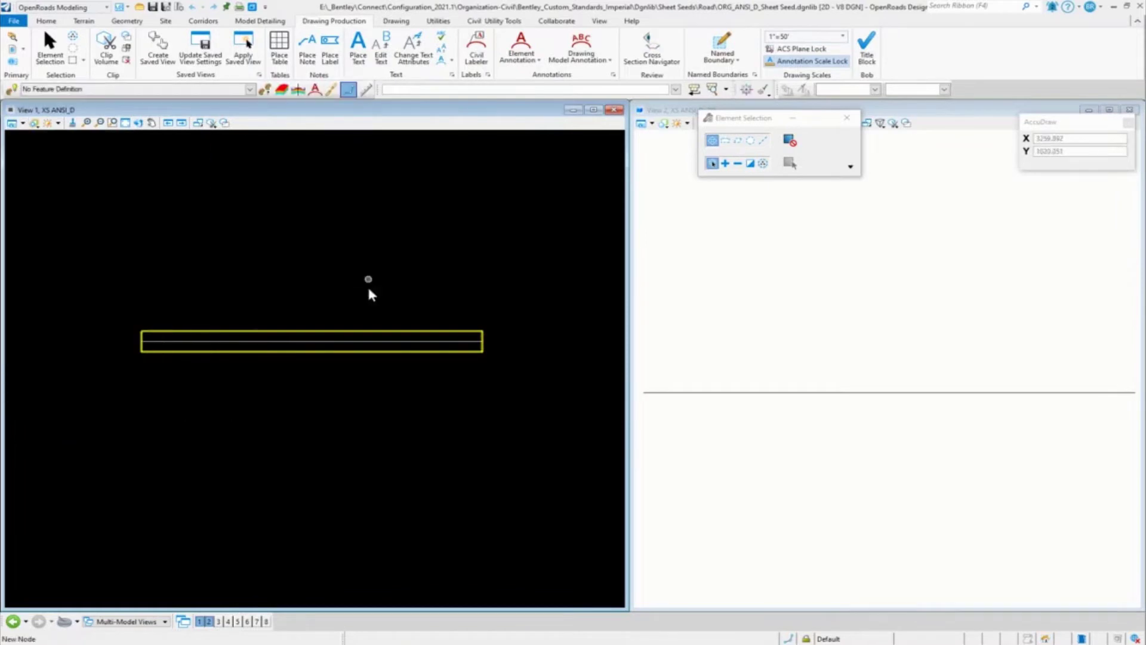
# Step: Fit the XS ANSI_D drawing in the left view and move Element Selection aside
pyautogui.click(125, 122)
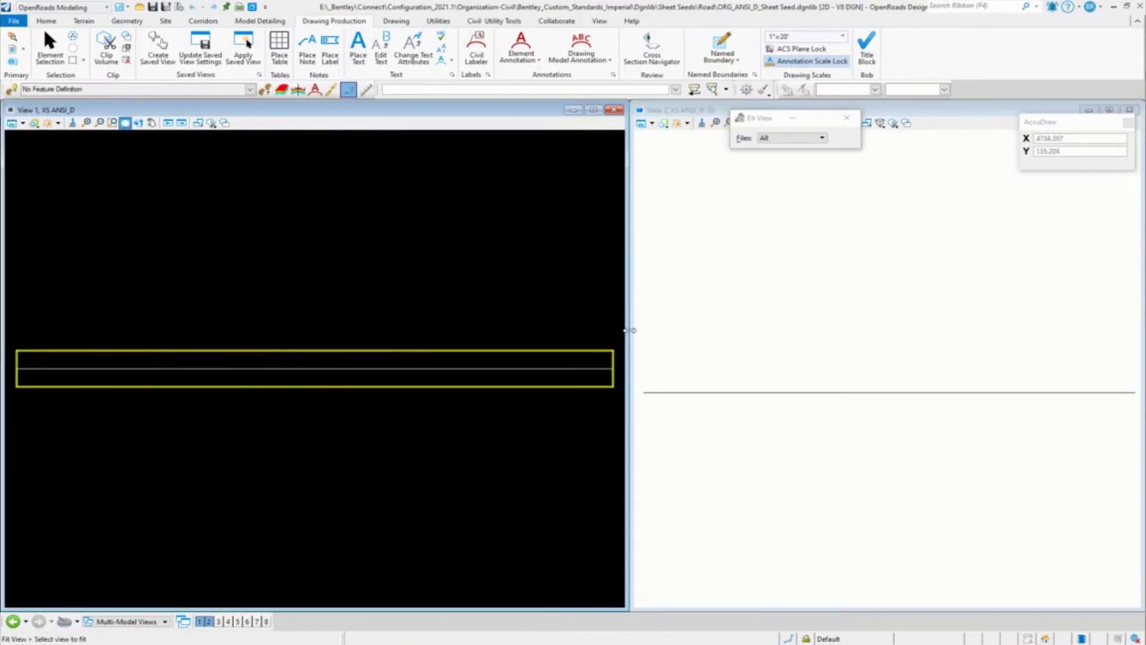
pyautogui.rightClick(389, 225)
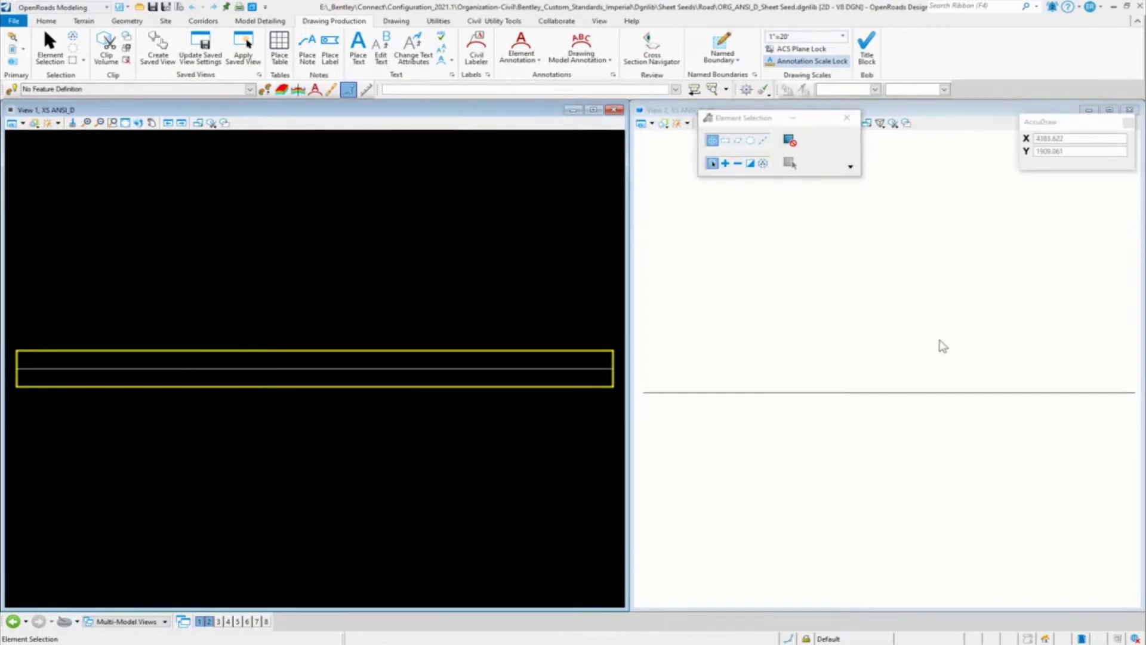
pyautogui.scroll(-2, 942, 345)
pyautogui.scroll(1, 897, 335)
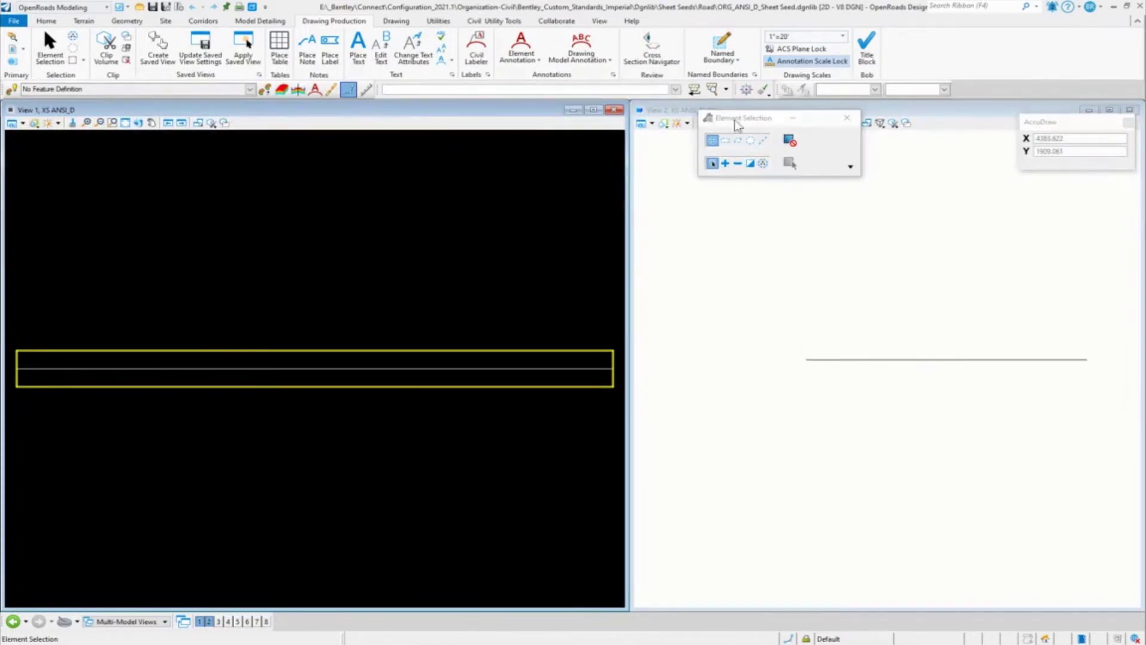
pyautogui.moveTo(736, 122); pyautogui.dragTo(1047, 67)
# Step: Rotate the right-hand 3D view so its line runs diagonally
pyautogui.click(768, 122)
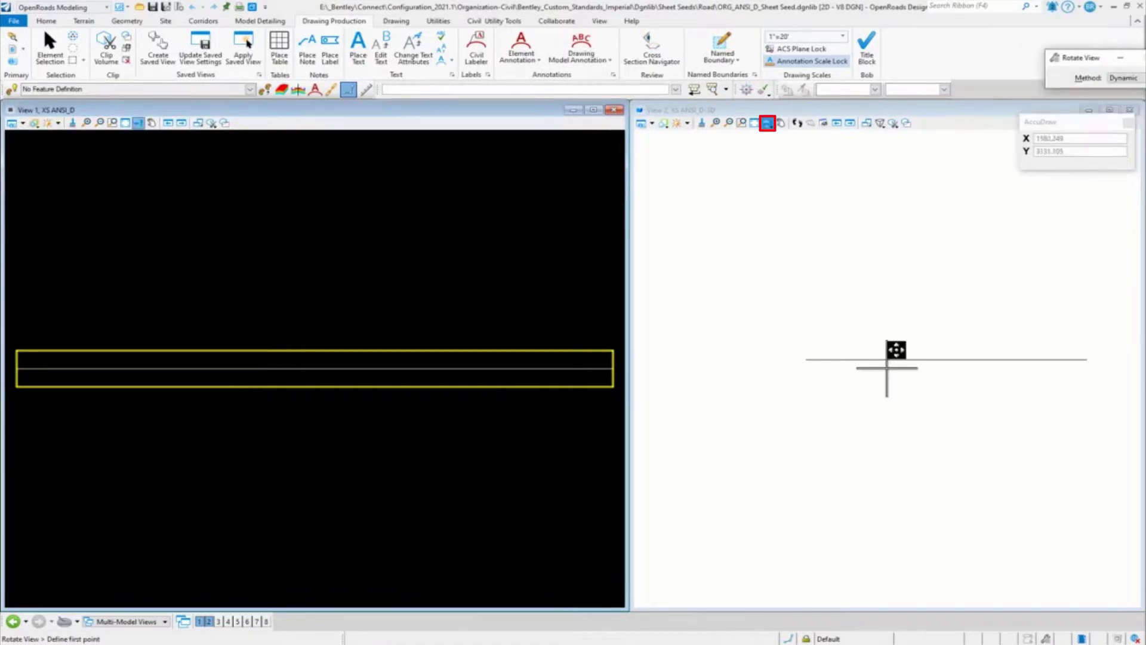
pyautogui.click(808, 358)
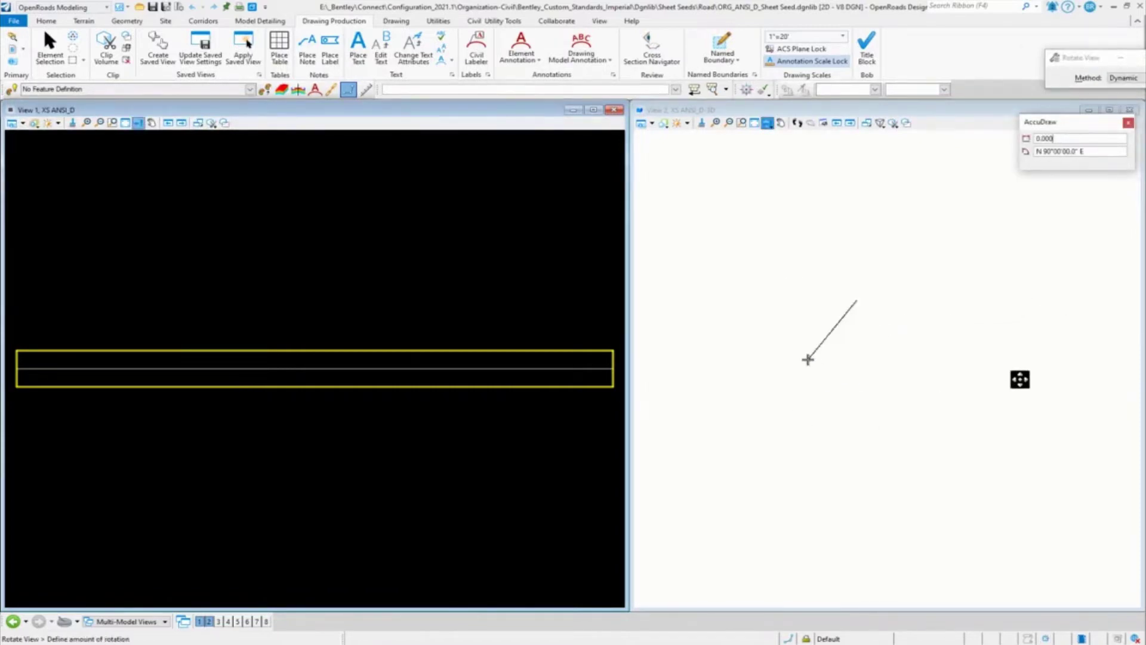
pyautogui.click(1009, 383)
pyautogui.press('Escape')
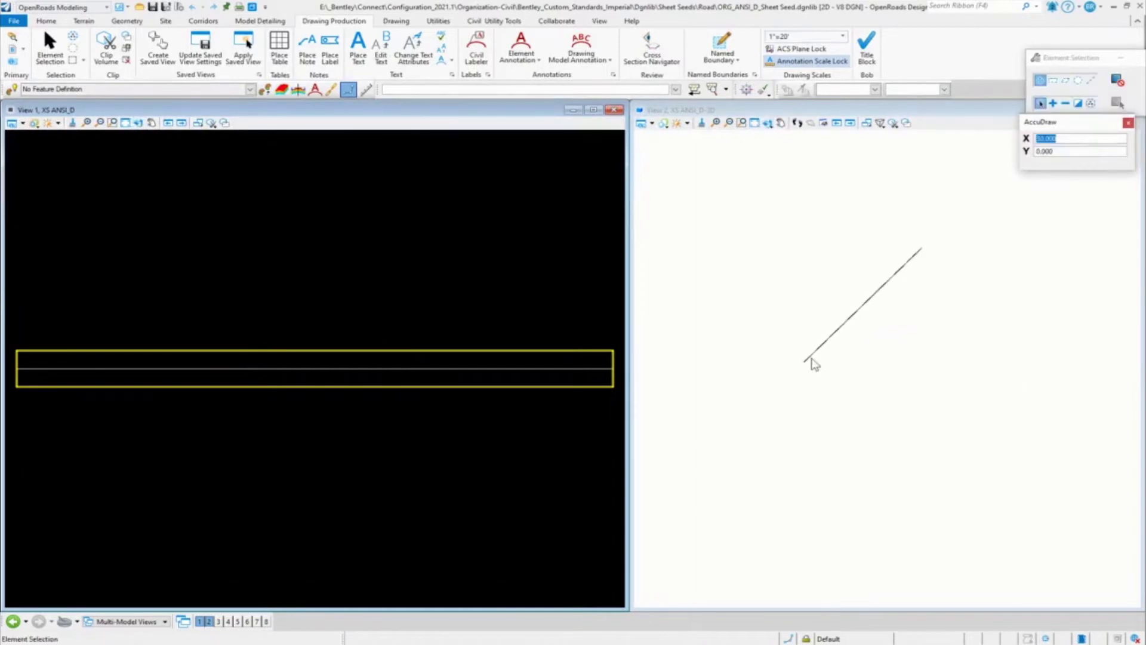
pyautogui.scroll(3, 805, 366)
pyautogui.scroll(-1, 776, 394)
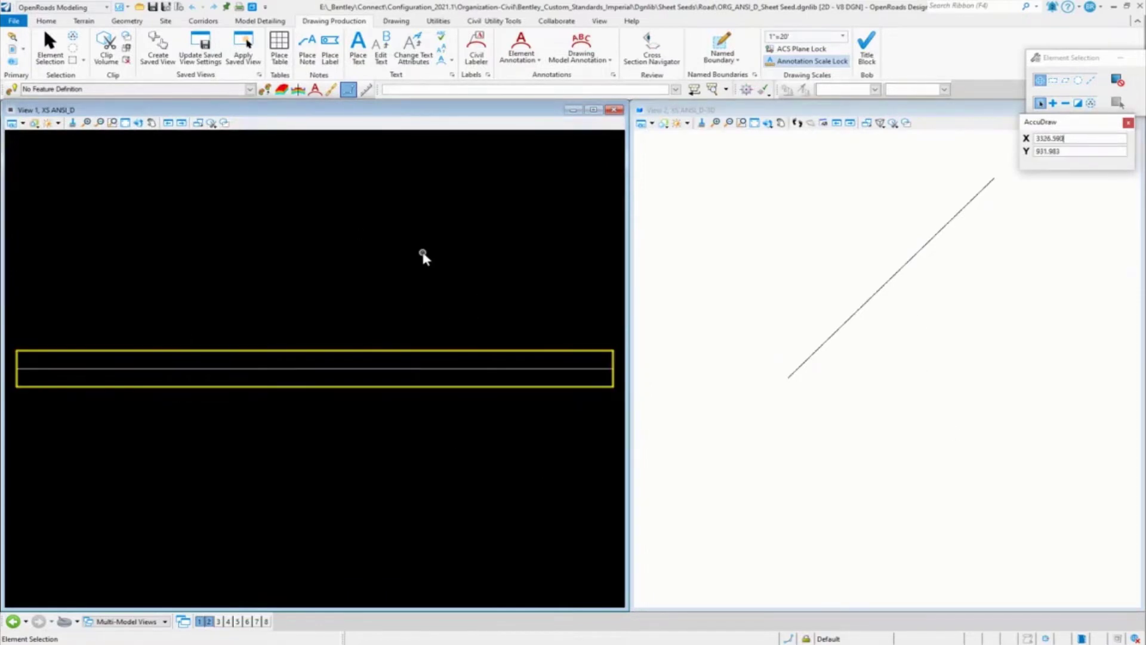
# Step: Start placing a Civil Cross Section named boundary with detail scale 1"=10'
pyautogui.click(735, 58)
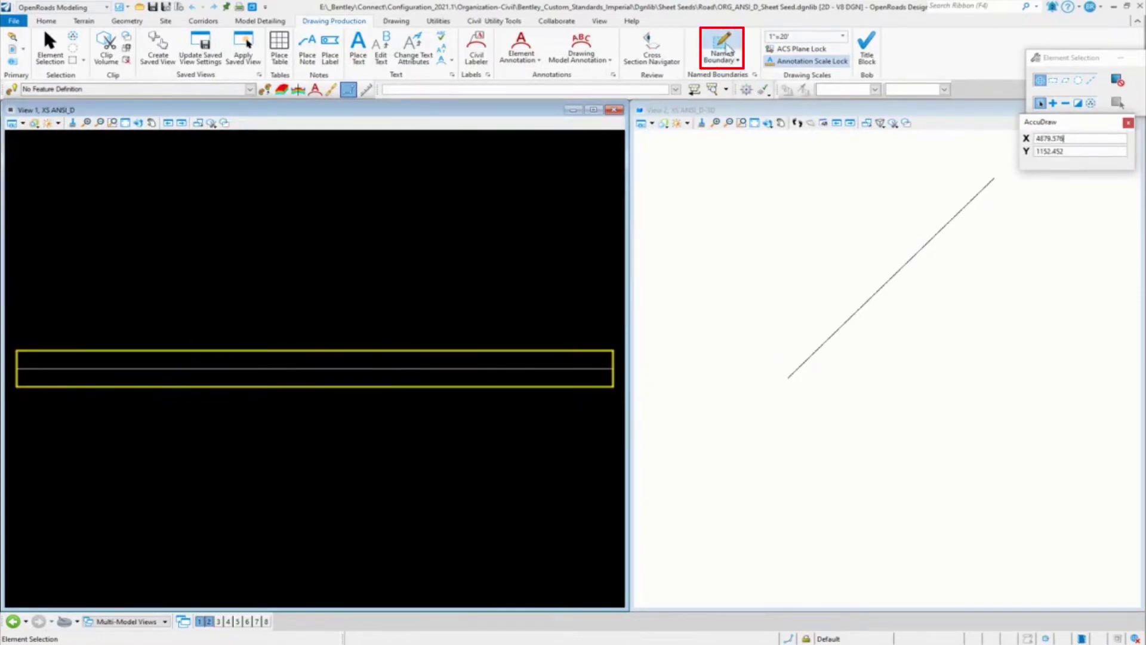
pyautogui.moveTo(1084, 69); pyautogui.dragTo(865, 94)
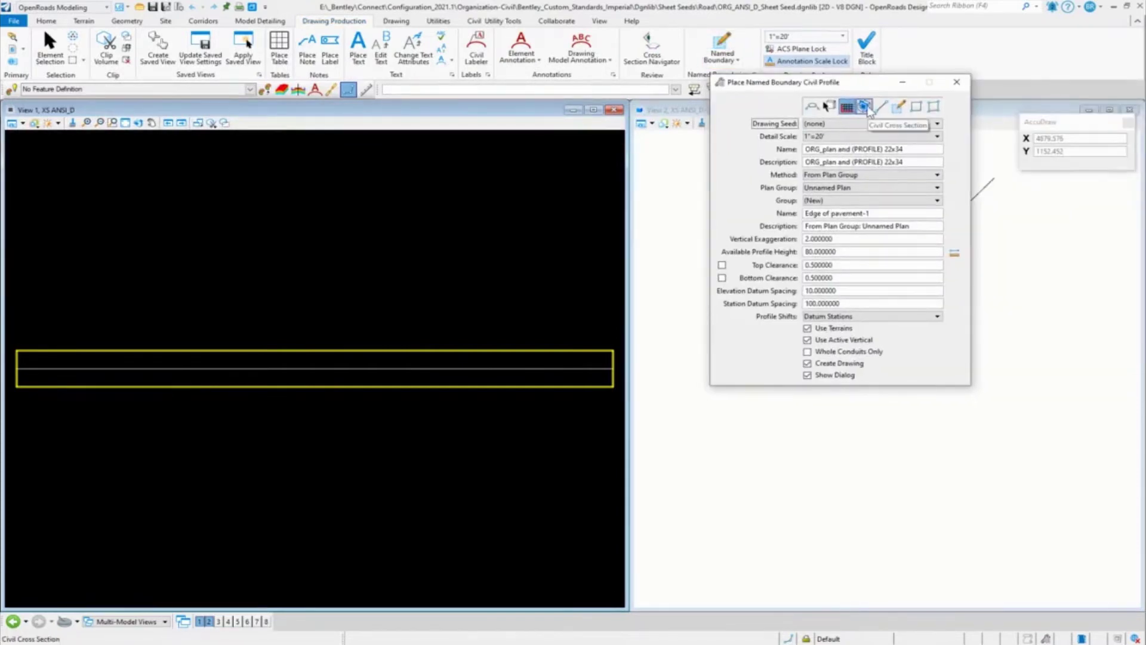
pyautogui.click(864, 107)
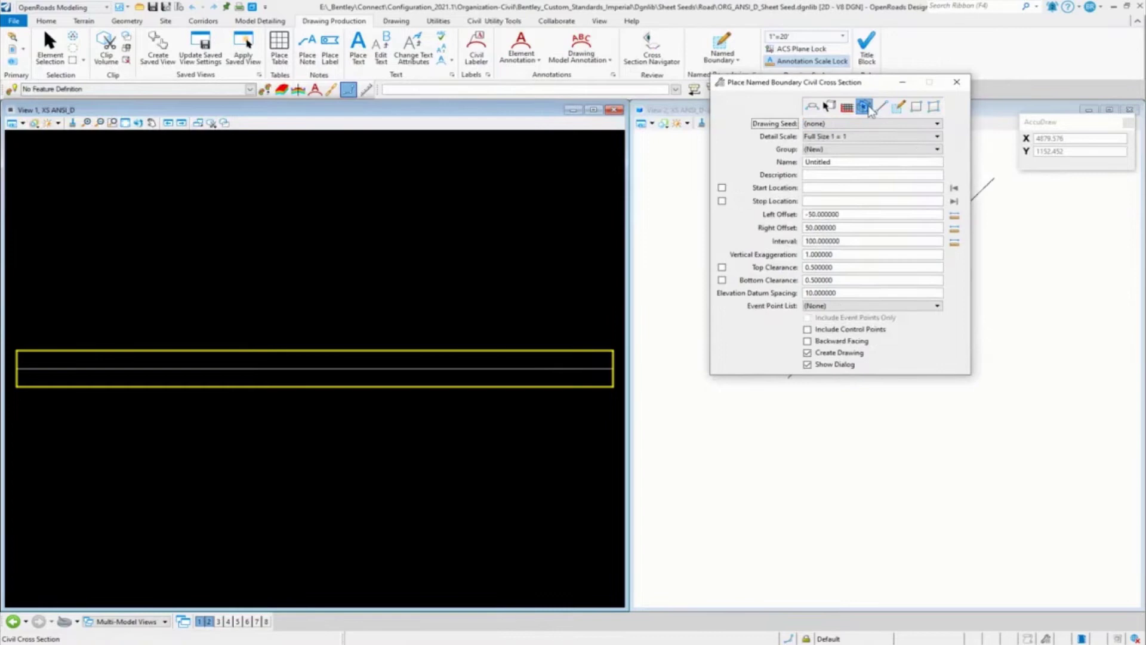
pyautogui.click(859, 136)
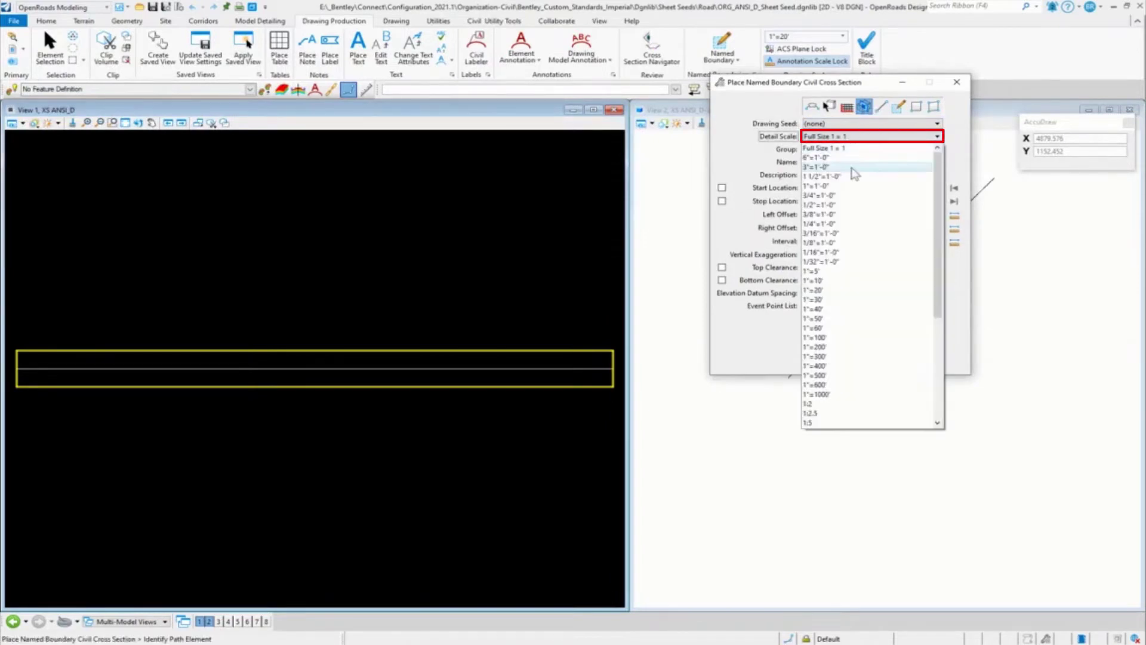
pyautogui.click(842, 281)
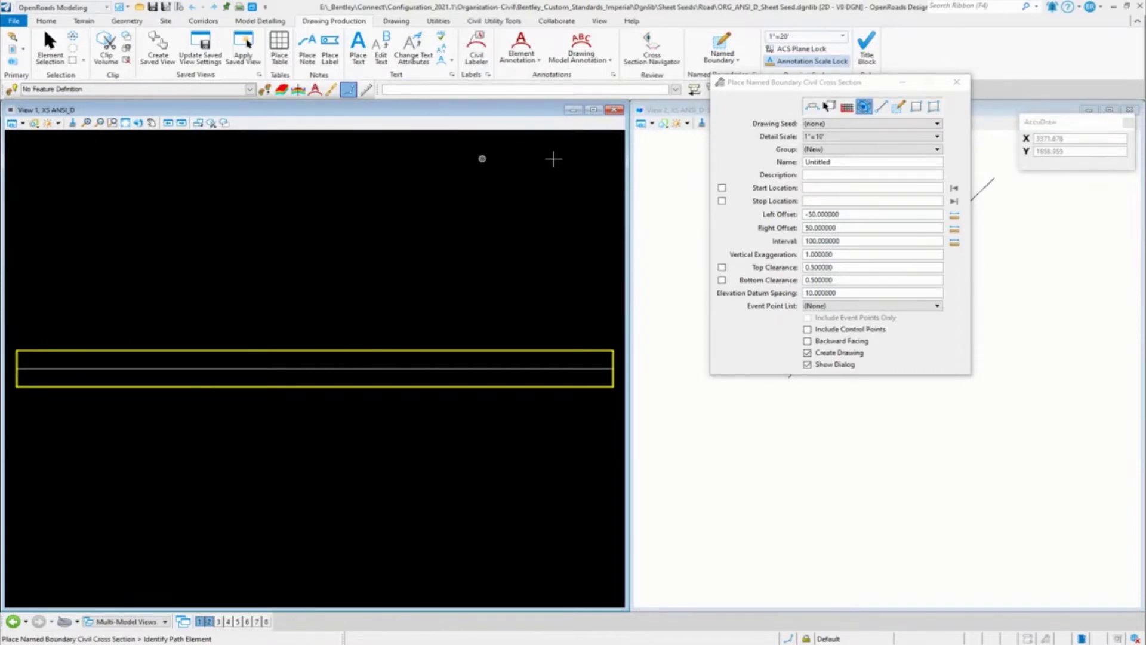
# Step: Name and describe the boundary ORG_XSECTION 22x34 and lock start location to the path start
pyautogui.doubleClick(847, 163)
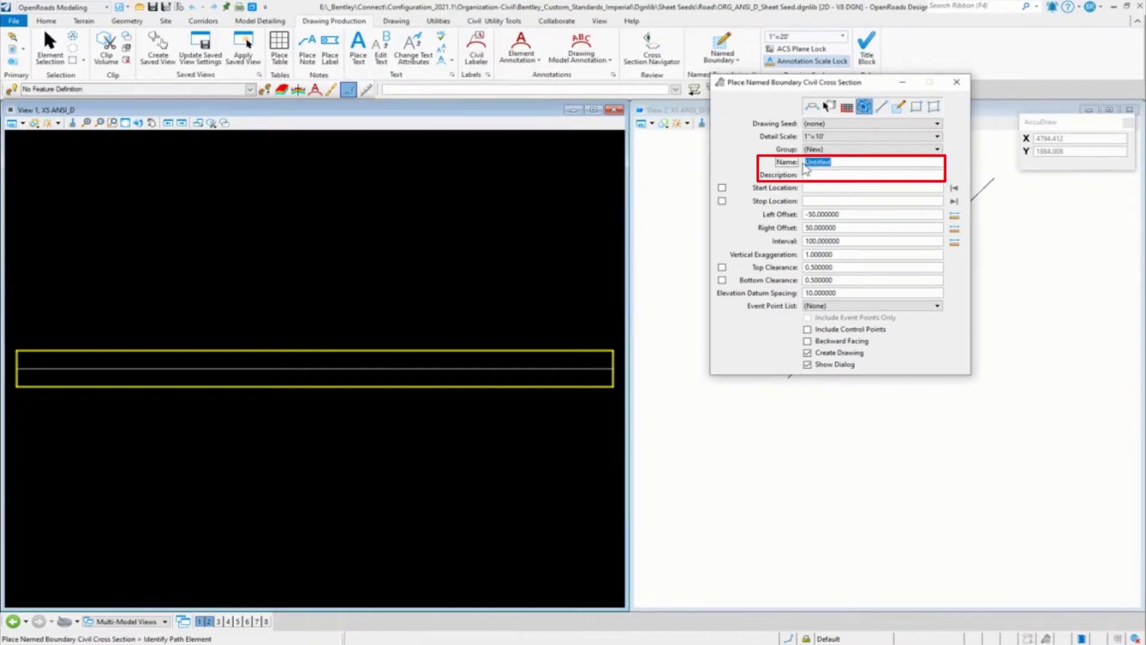
pyautogui.write('ORG_XSECTION 22x34')
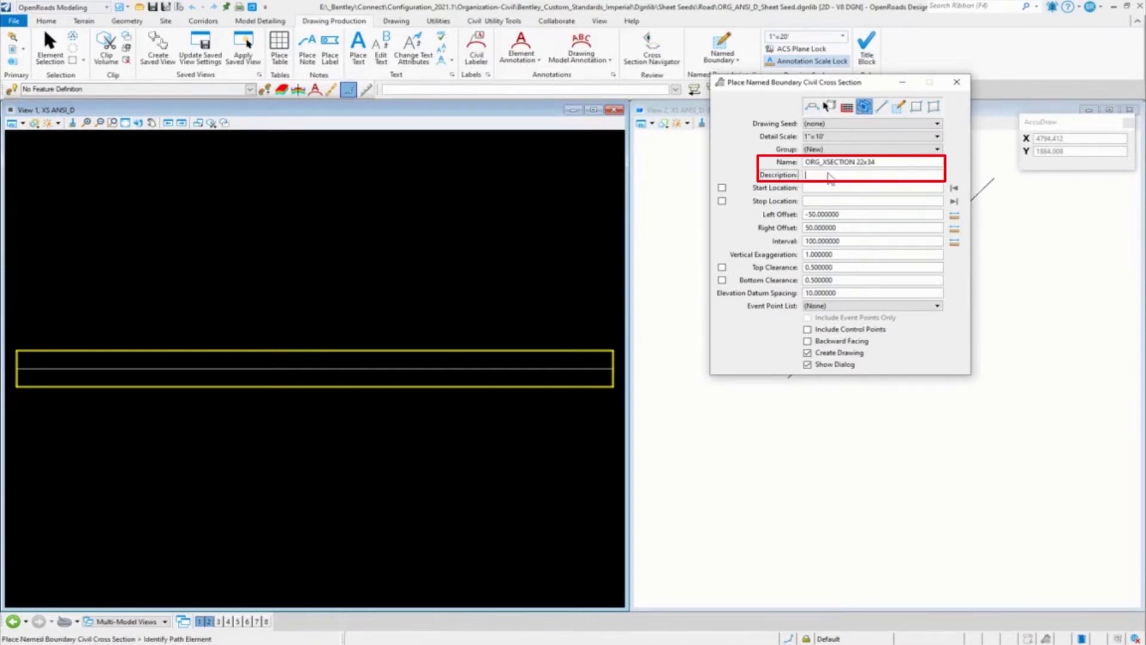
pyautogui.write('ORG_XSECTION 22x34')
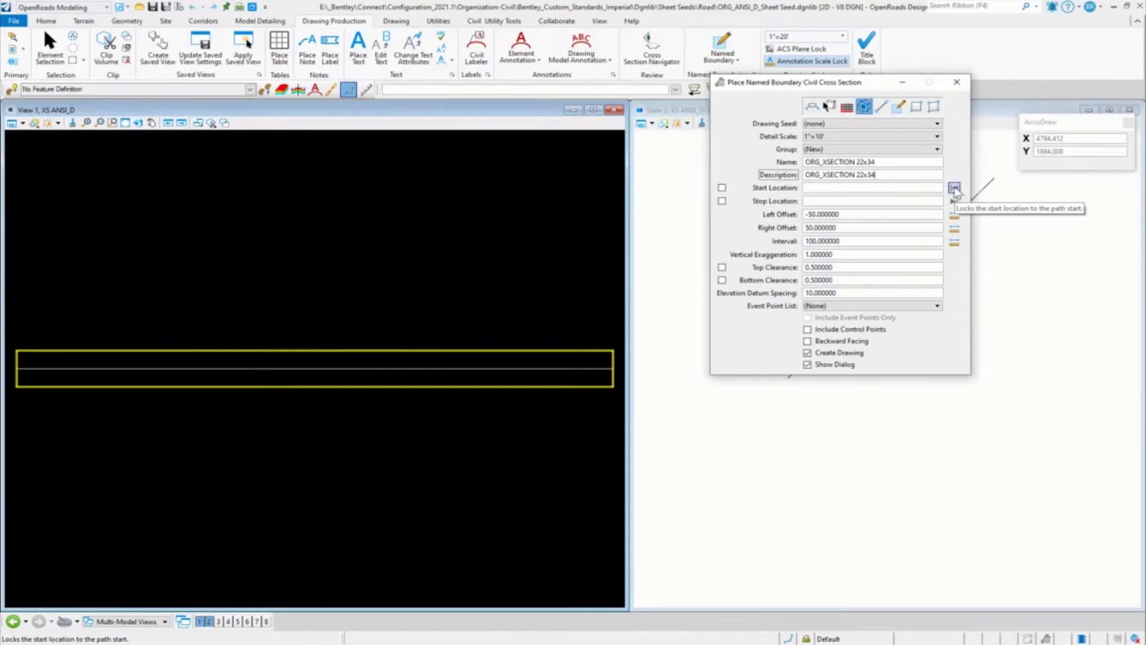
pyautogui.click(922, 188)
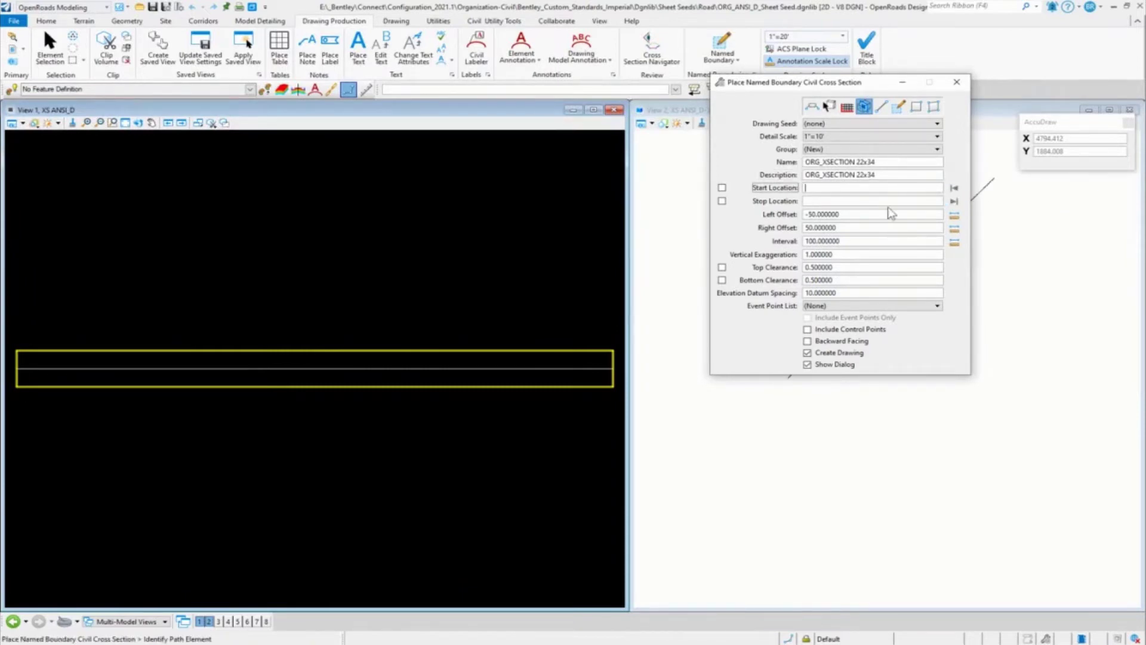
# Step: Identify the path in View 1 and set start and stop locations to 1+00.00
pyautogui.click(424, 368)
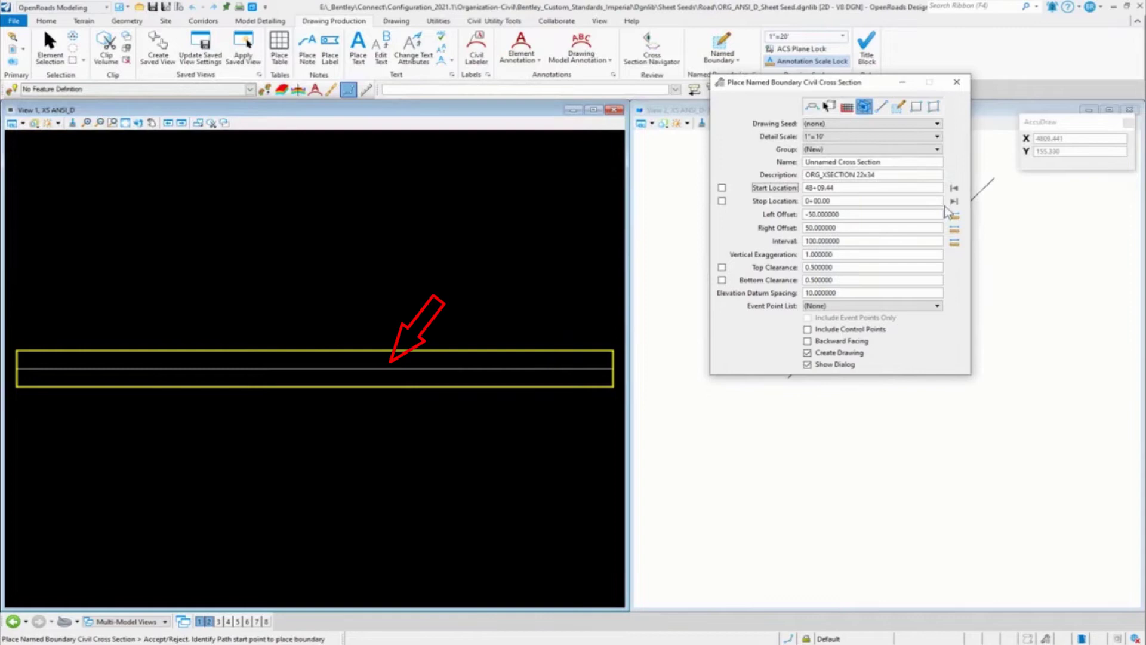
pyautogui.doubleClick(803, 189)
pyautogui.write('1+0')
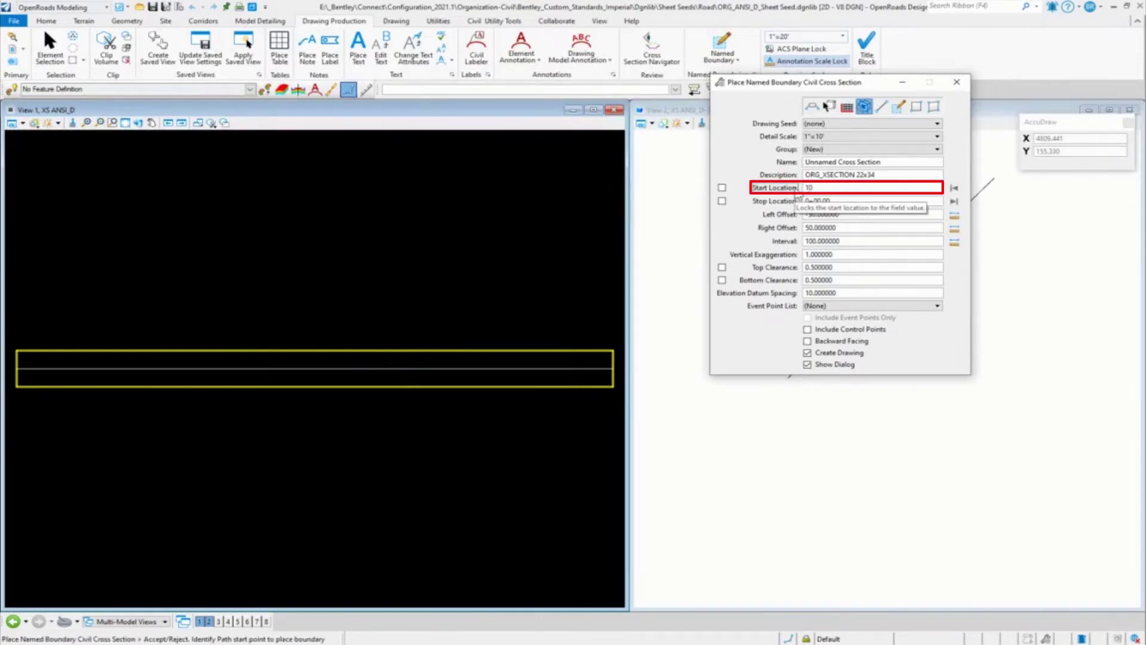
pyautogui.write('0')
pyautogui.press('Return')
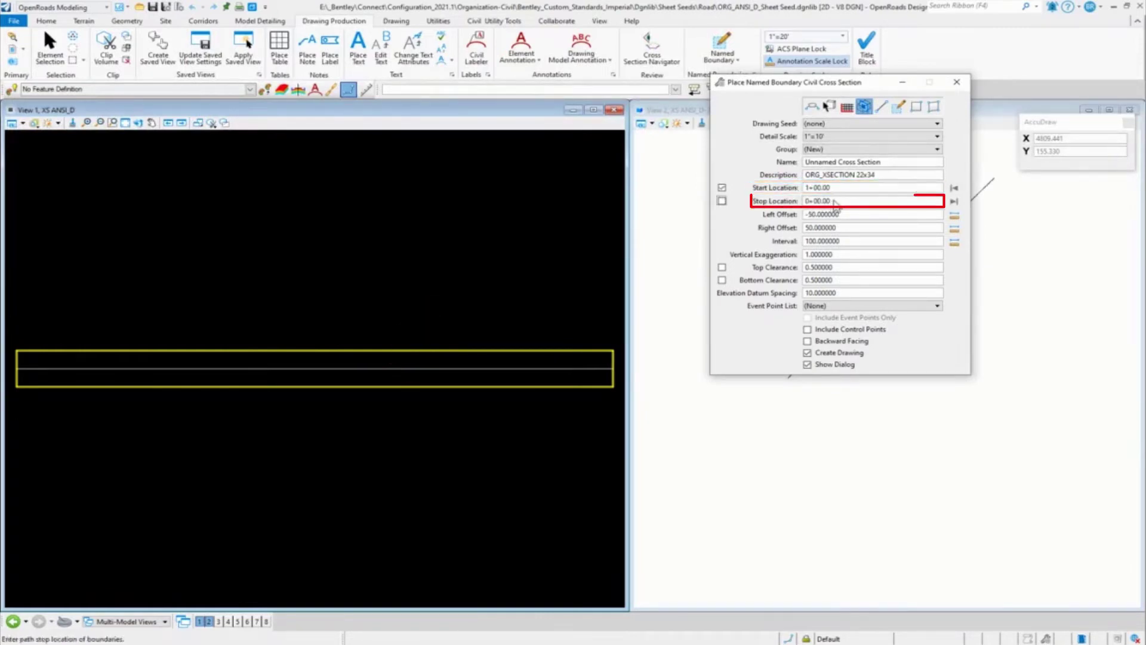
pyautogui.press('Tab')
pyautogui.write('1+')
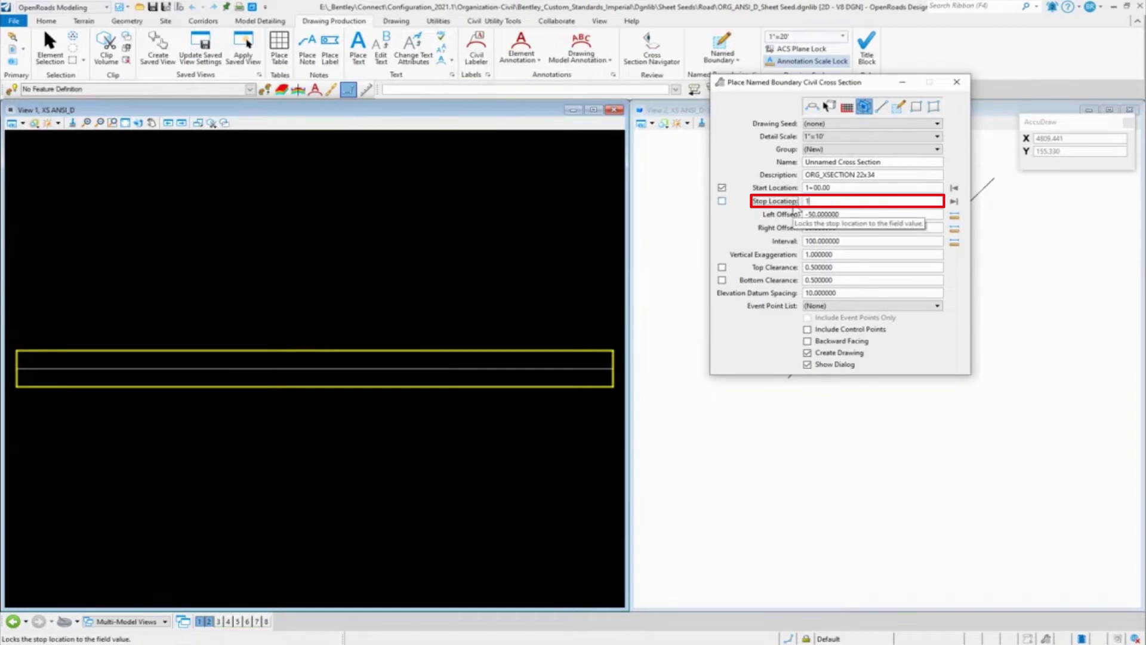
pyautogui.write('00')
pyautogui.press('Tab')
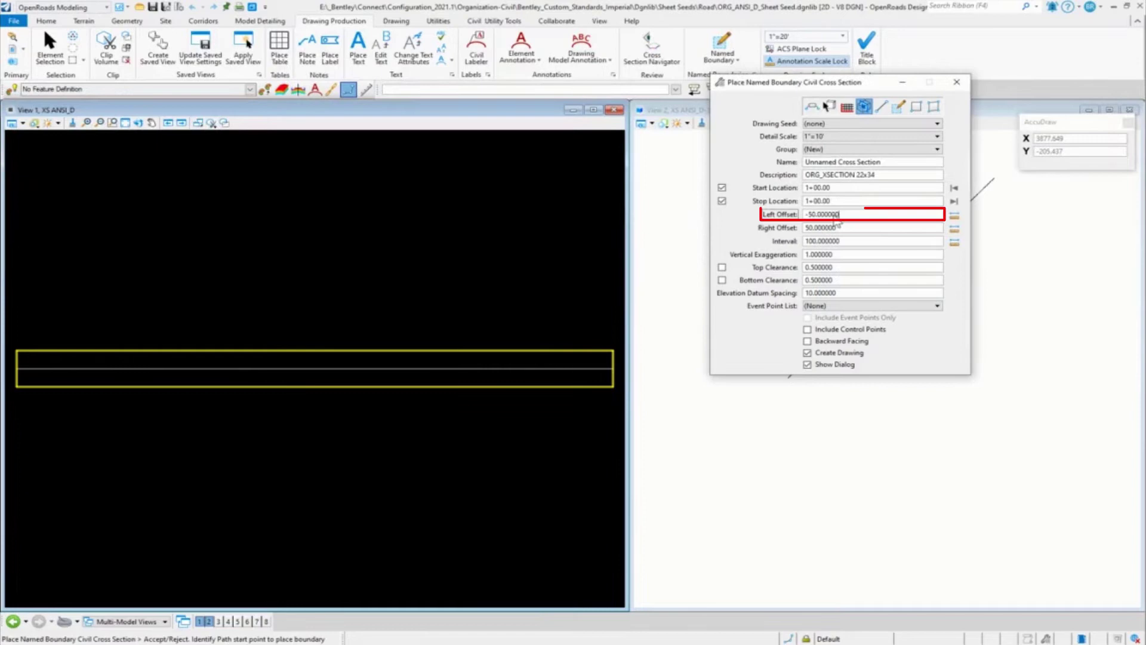
# Step: Set the boundary's left and right offsets to -140 and 140
pyautogui.write('140')
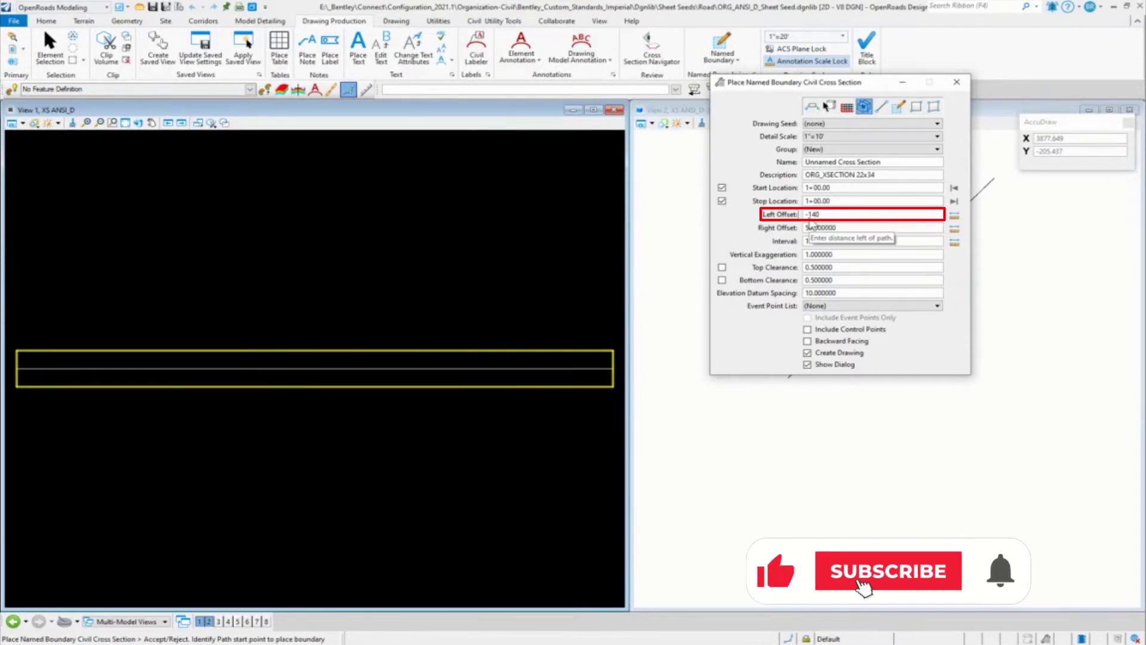
pyautogui.press('Tab')
pyautogui.write('140')
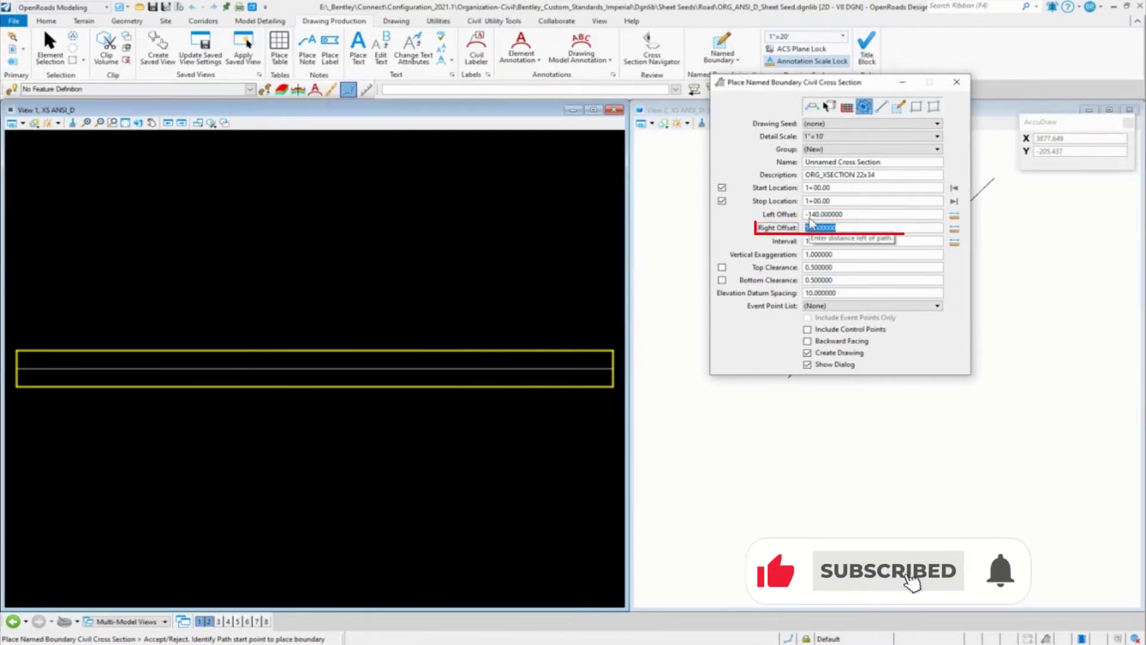
pyautogui.press('Tab')
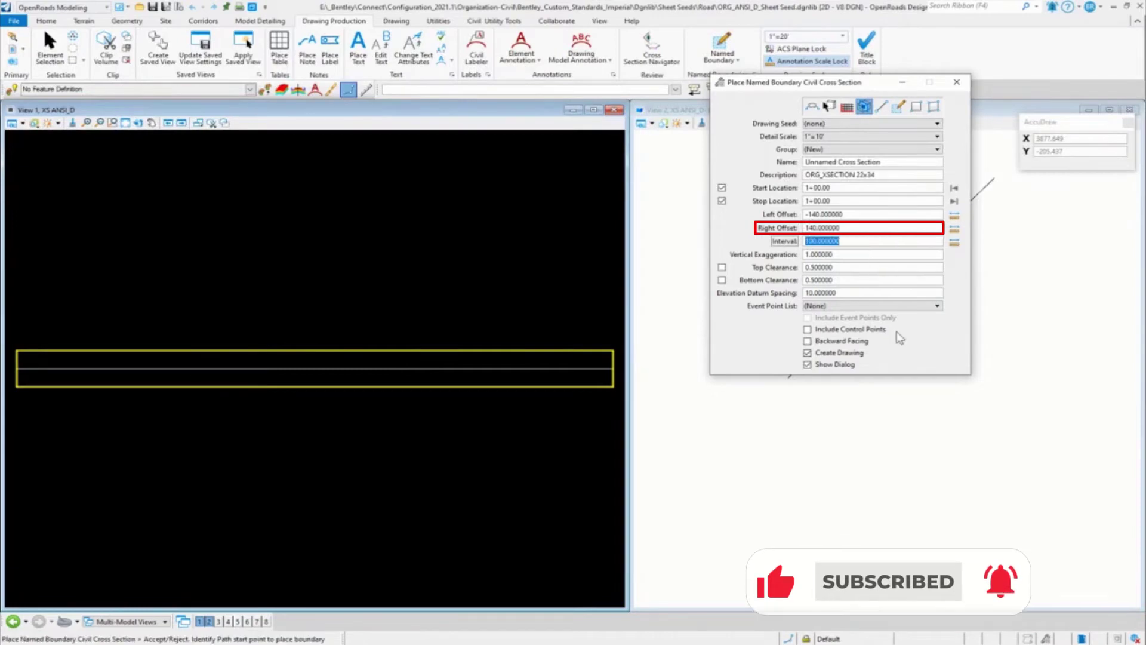
# Step: Enable top clearance with a value of 2.0
pyautogui.click(722, 268)
pyautogui.moveTo(833, 267); pyautogui.dragTo(815, 268)
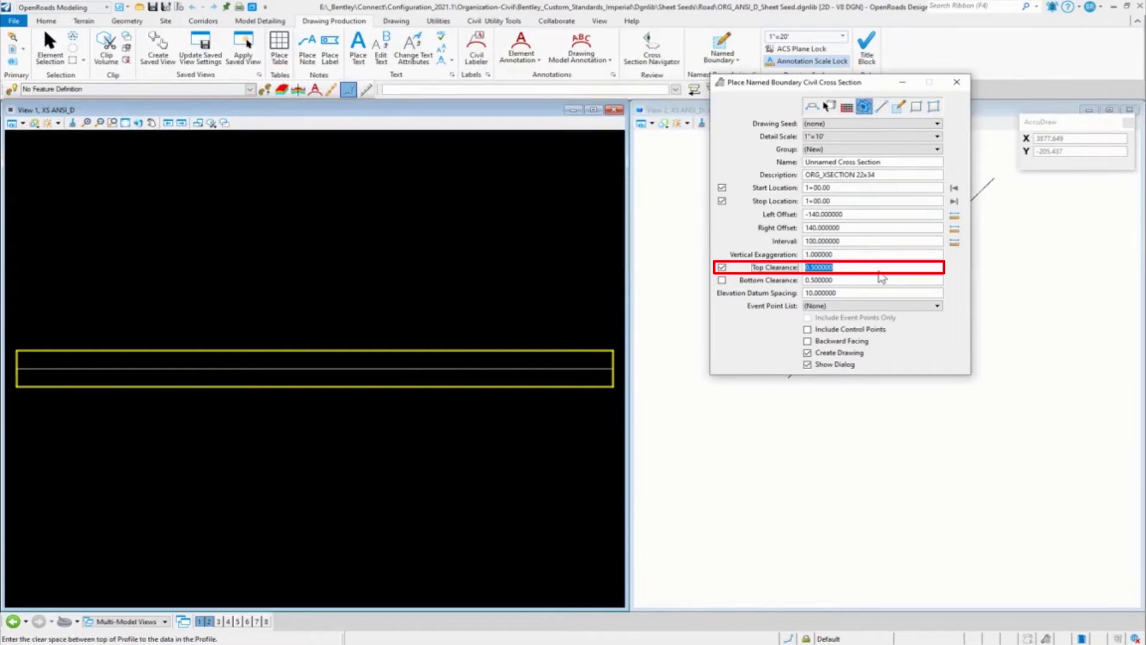
pyautogui.write('2')
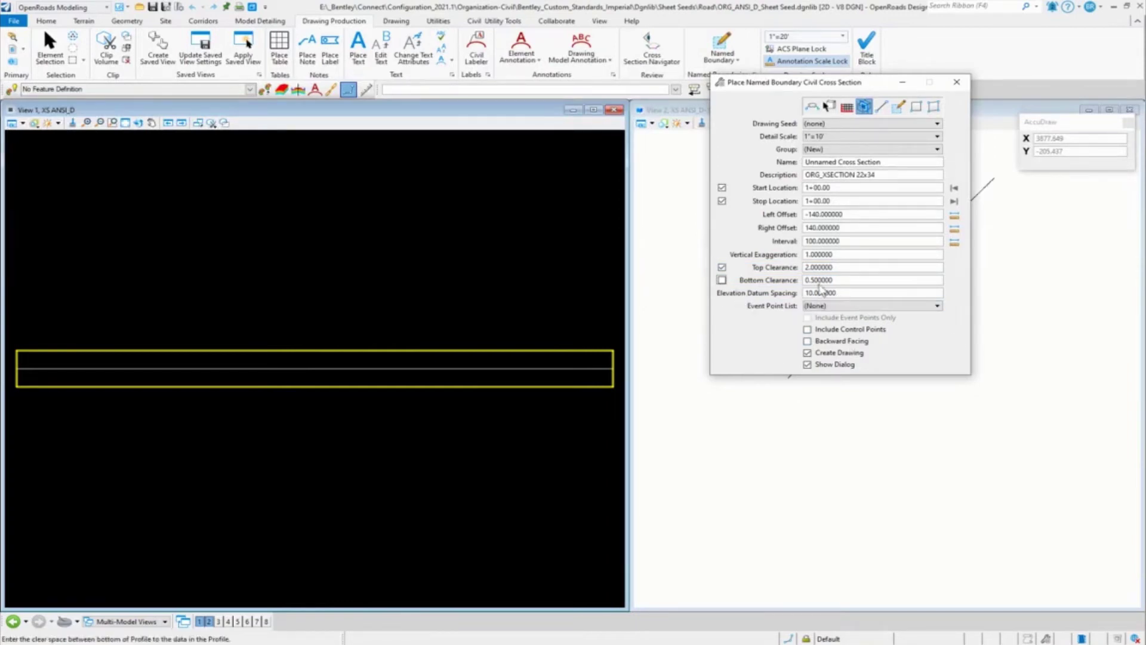
# Step: Place the cross-section boundary at the path's left end in View 1 and accept it
pyautogui.click(808, 352)
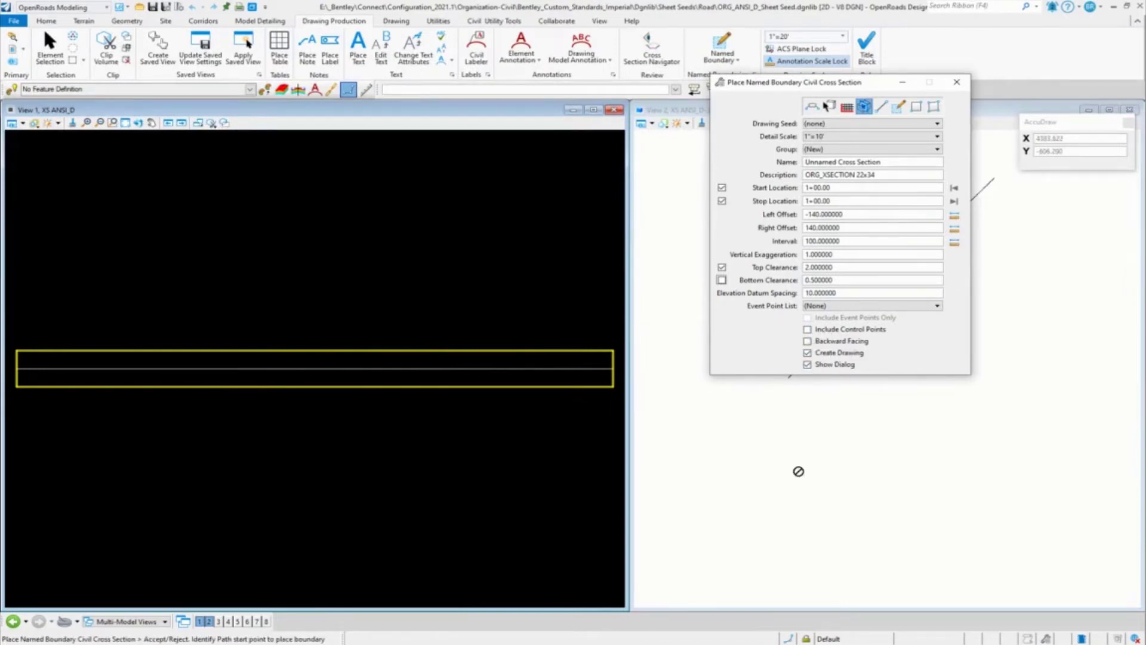
pyautogui.click(500, 465)
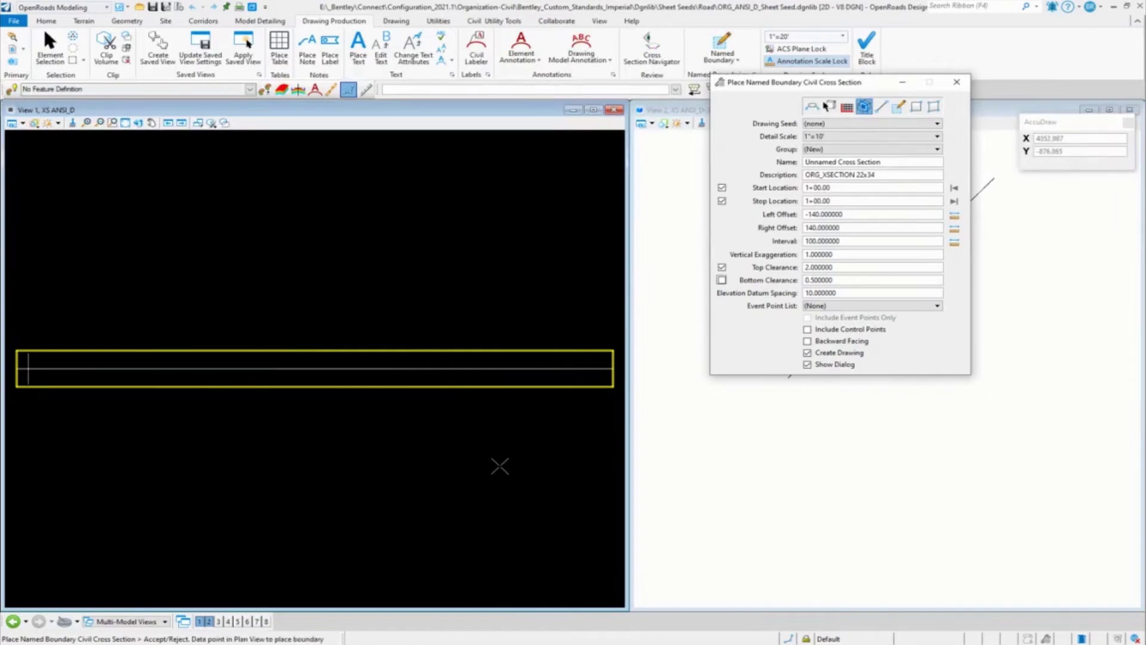
pyautogui.click(500, 465)
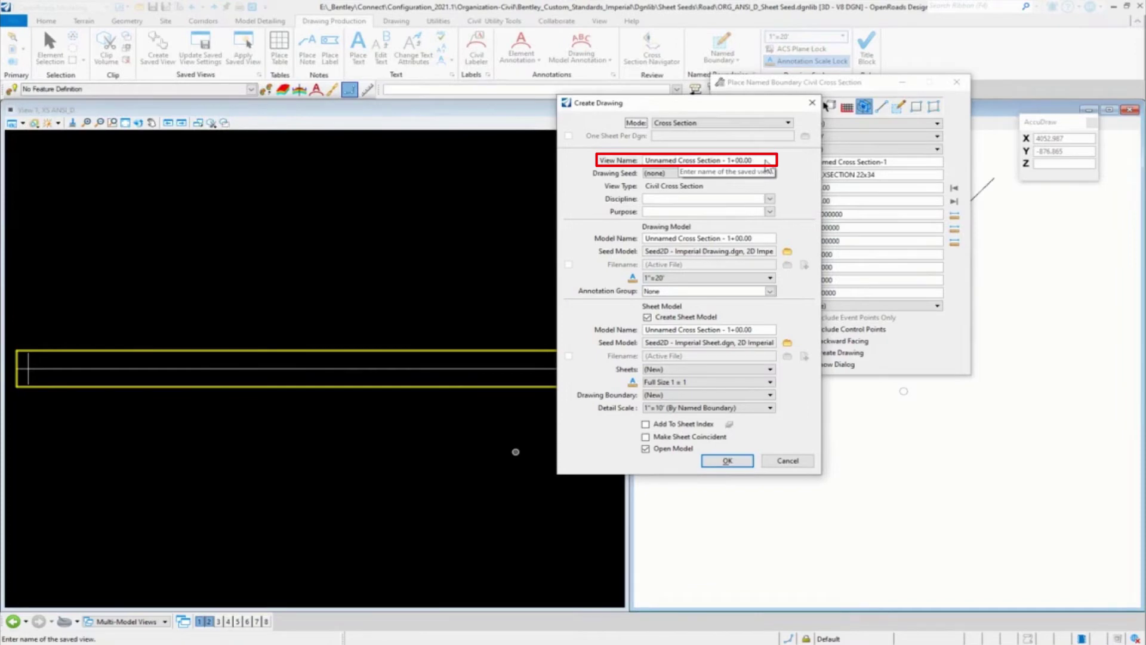
# Step: Name the view and drawing model ORG_XSECTION 22x34 with Civil discipline
pyautogui.moveTo(766, 161); pyautogui.dragTo(629, 158)
pyautogui.write('ORG_XSECTION 22x34')
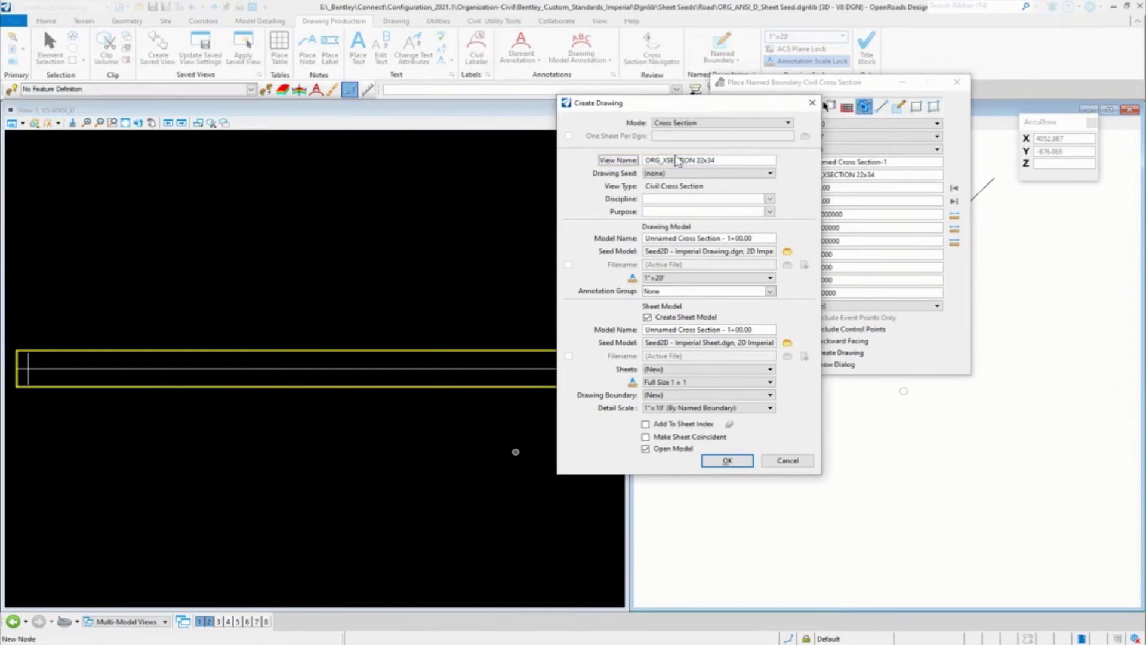
pyautogui.click(770, 199)
pyautogui.click(686, 220)
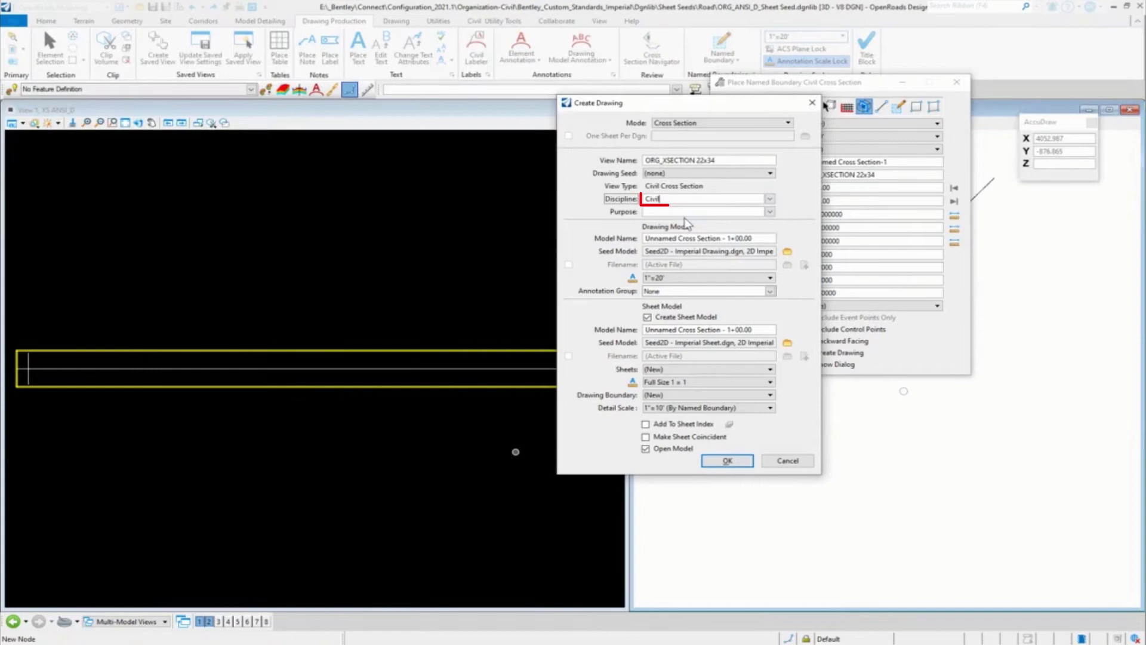
pyautogui.write('Cross Section')
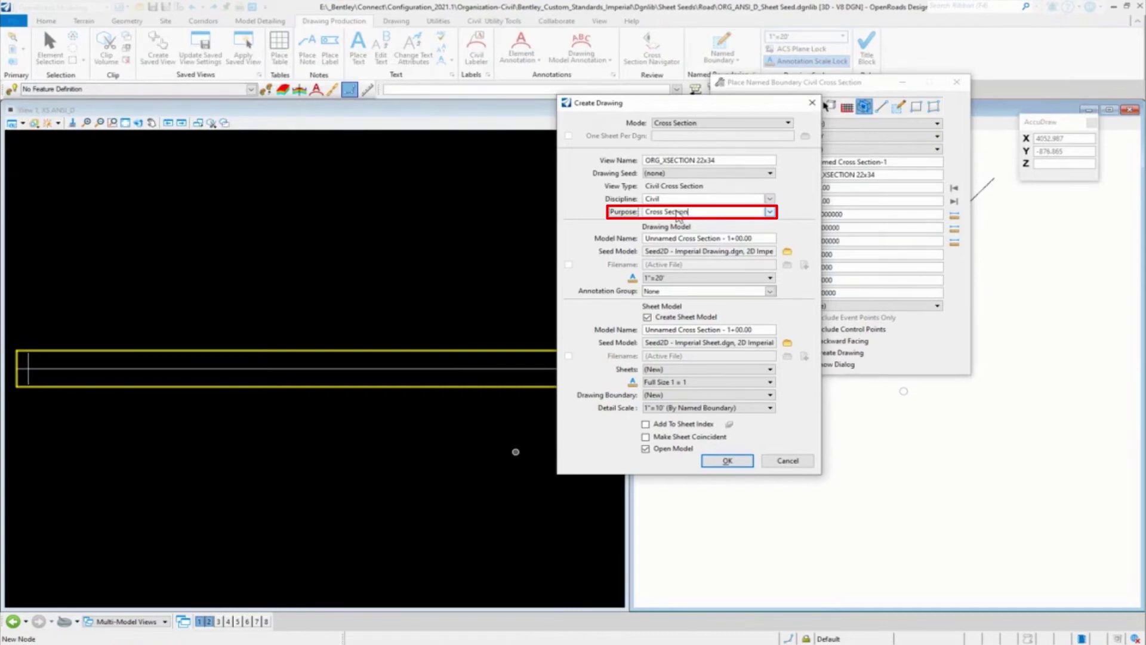
pyautogui.press('Tab')
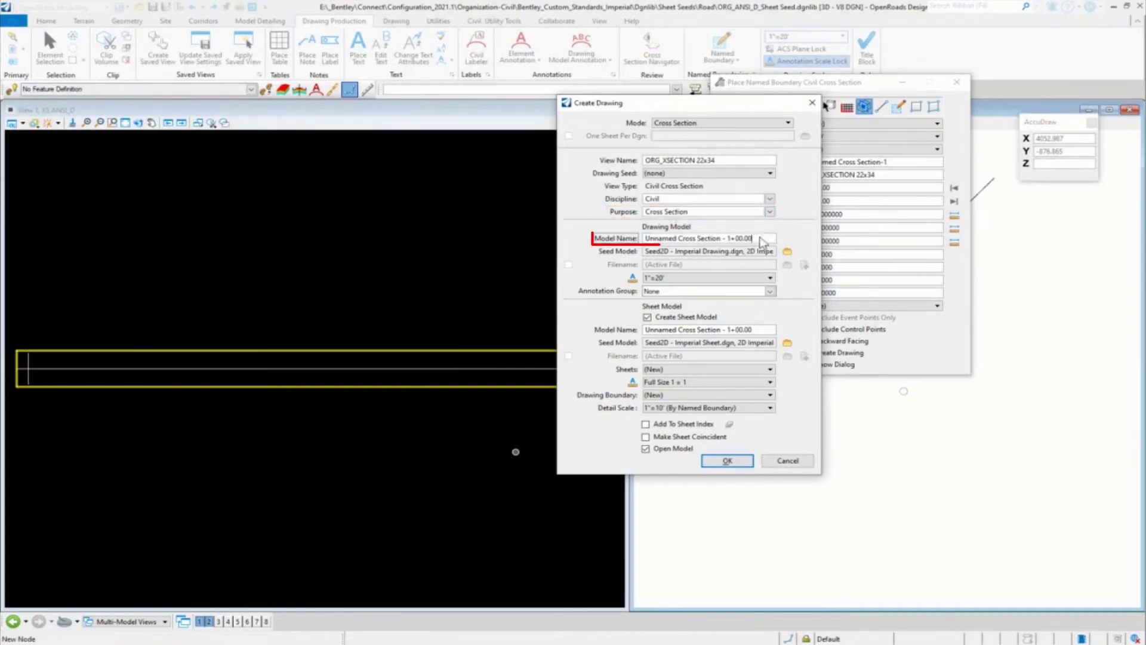
pyautogui.write('ORG_XSECTION 22x34')
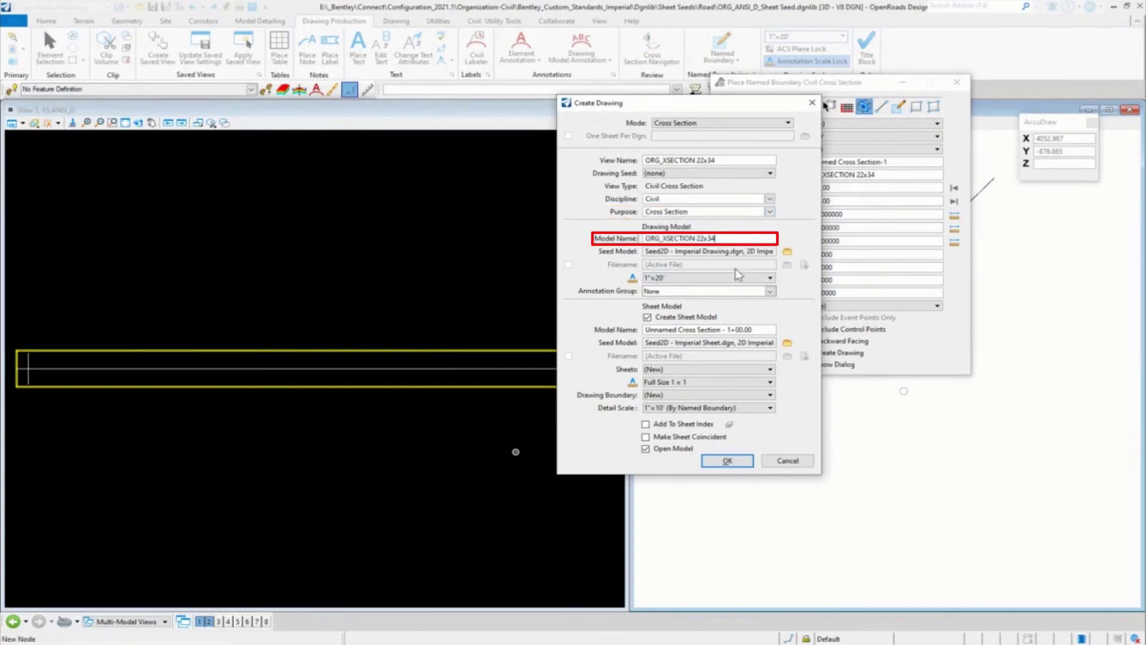
# Step: Set drawing scale 1"=10' and annotation group XS Grid w/ Annotation
pyautogui.click(770, 278)
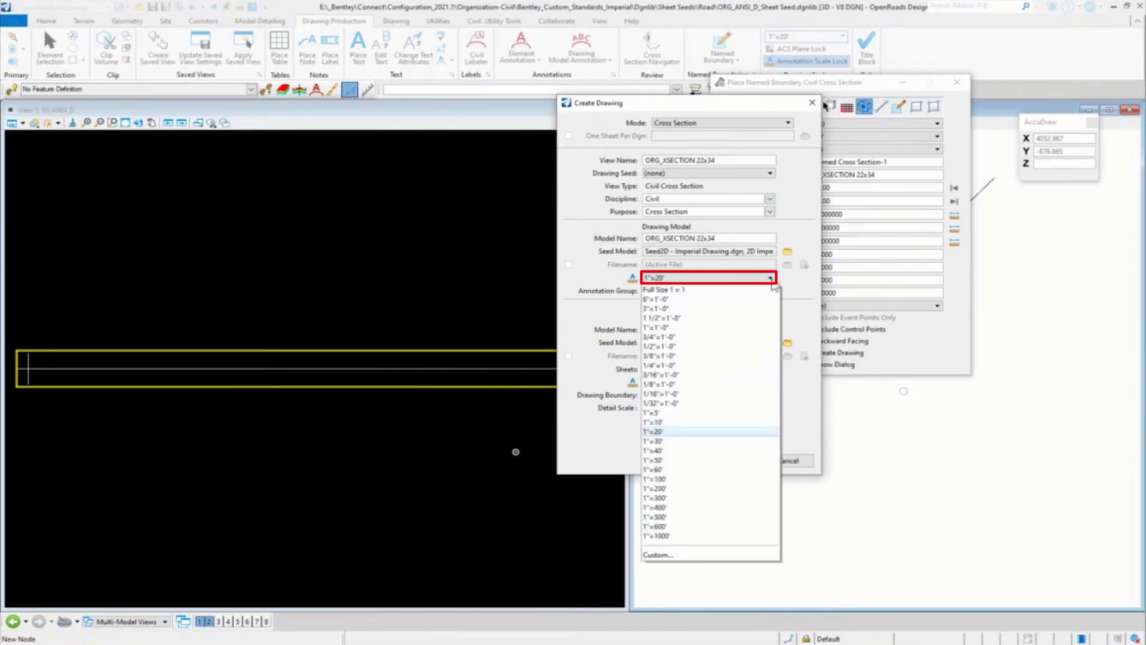
pyautogui.click(667, 423)
pyautogui.click(770, 291)
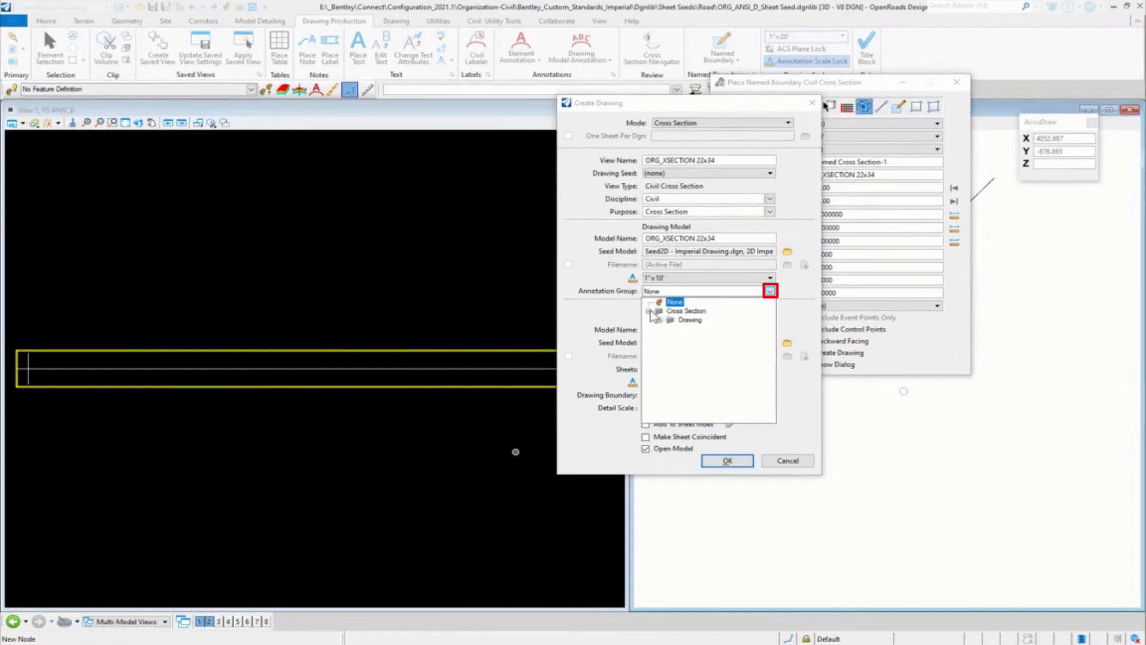
pyautogui.click(671, 329)
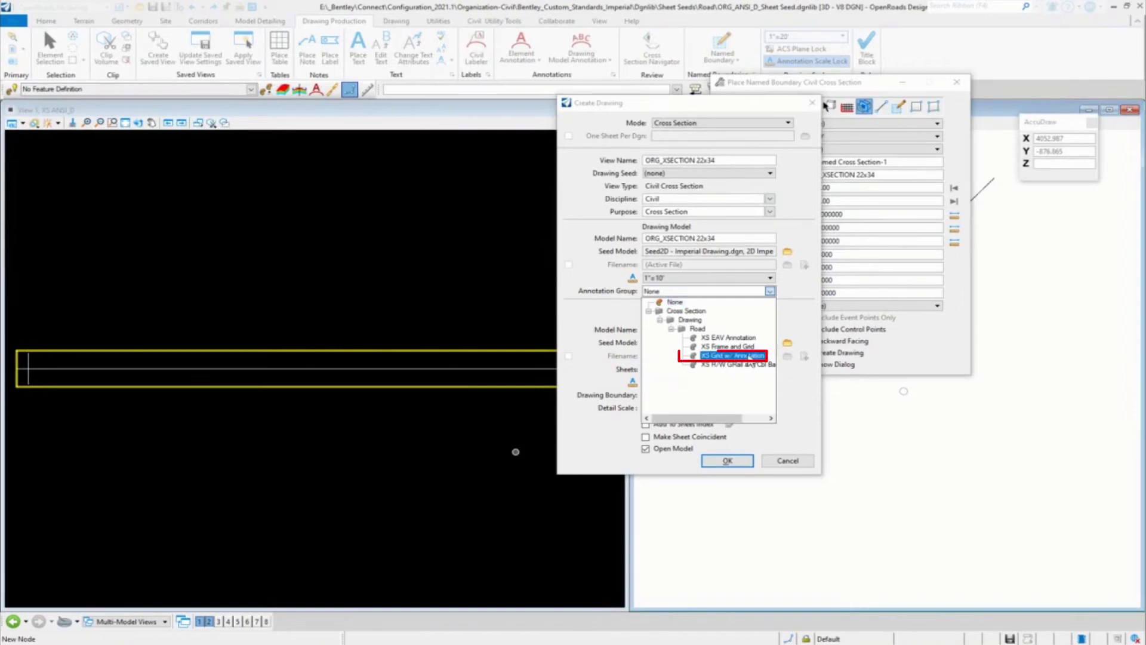
pyautogui.click(749, 357)
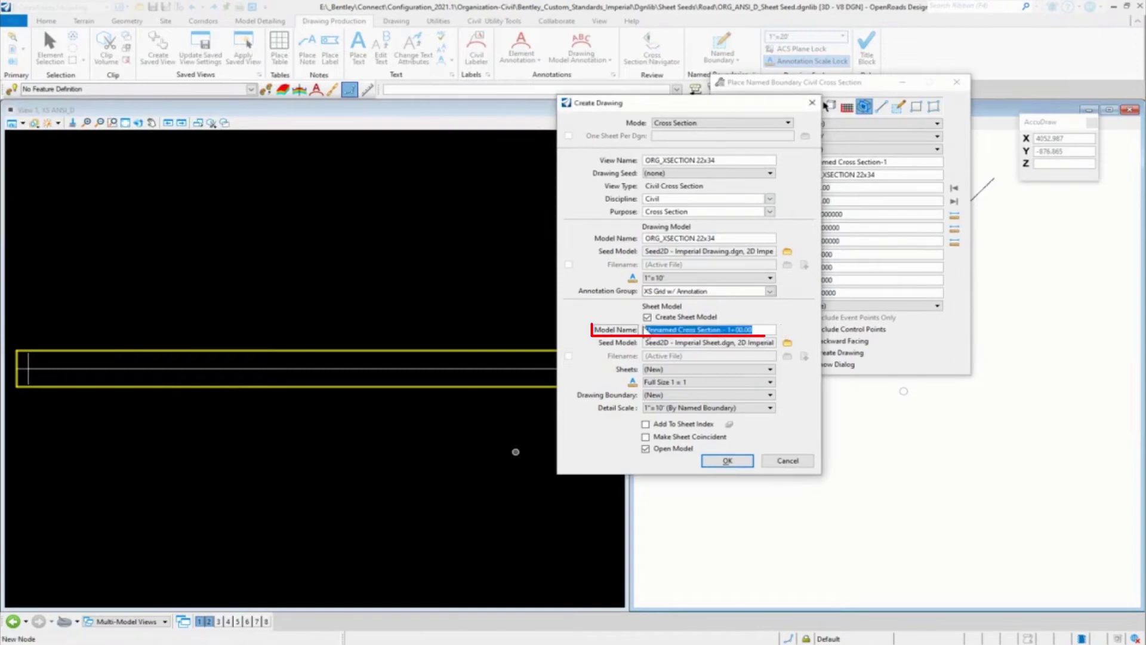
# Step: Name the sheet model ORG_XSECTION 22x34 and create the drawing
pyautogui.tripleClick(766, 330)
pyautogui.write('ORG_XSECTION 22x34')
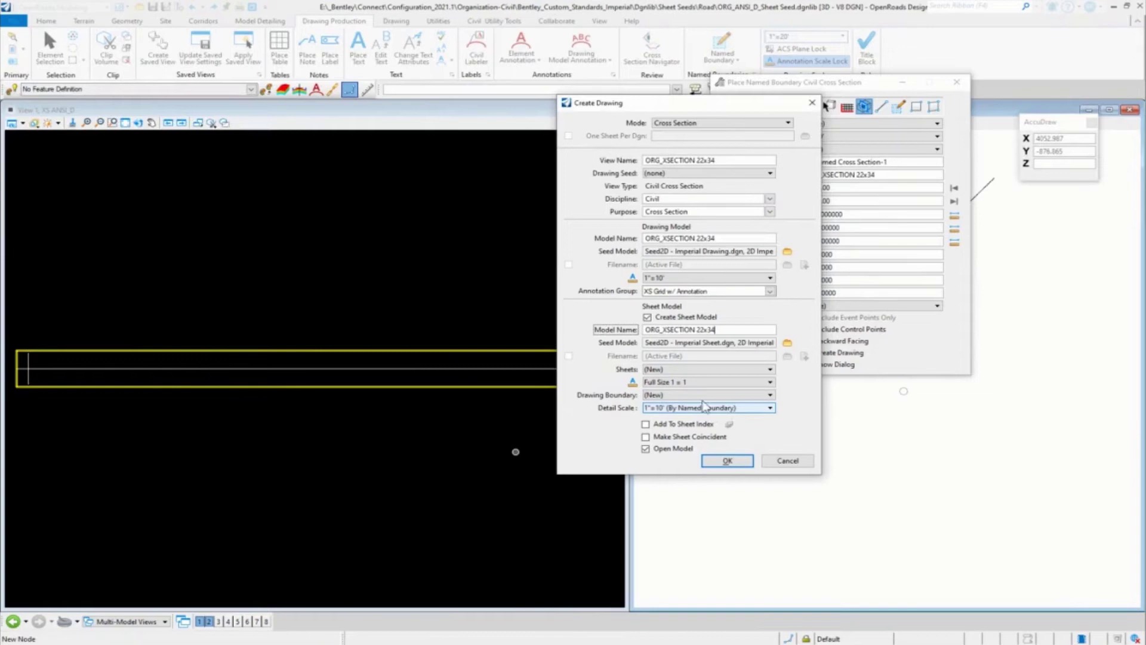
pyautogui.click(728, 461)
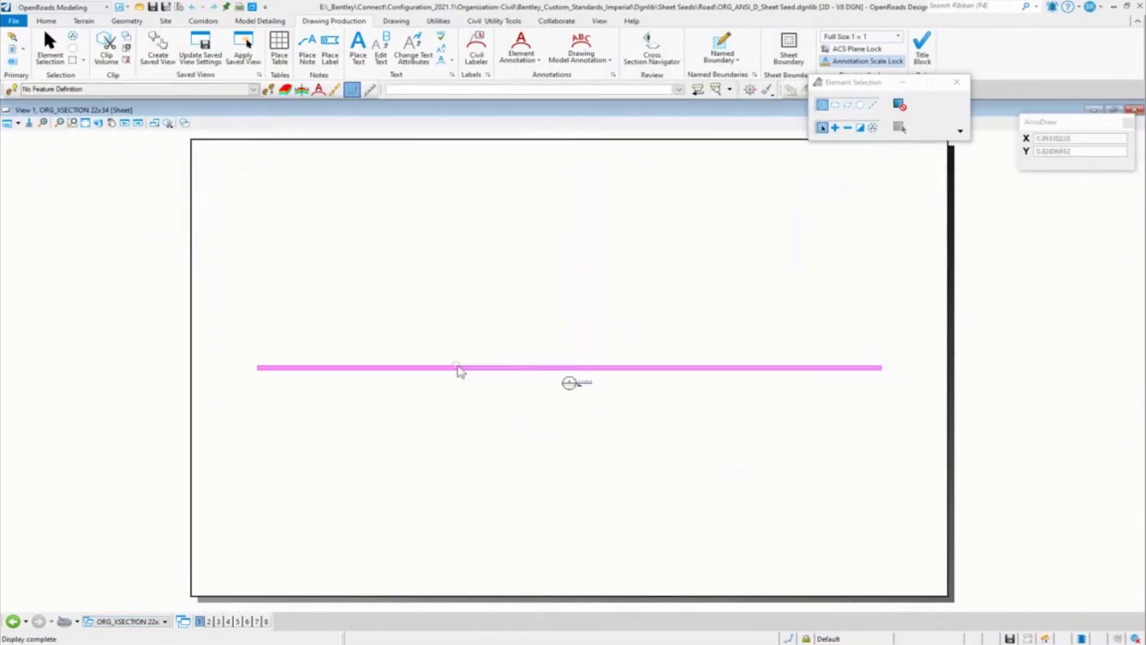
# Step: Place the title-block border and switch its model to ANSI D - XS so it reads Cross Sections
pyautogui.click(922, 47)
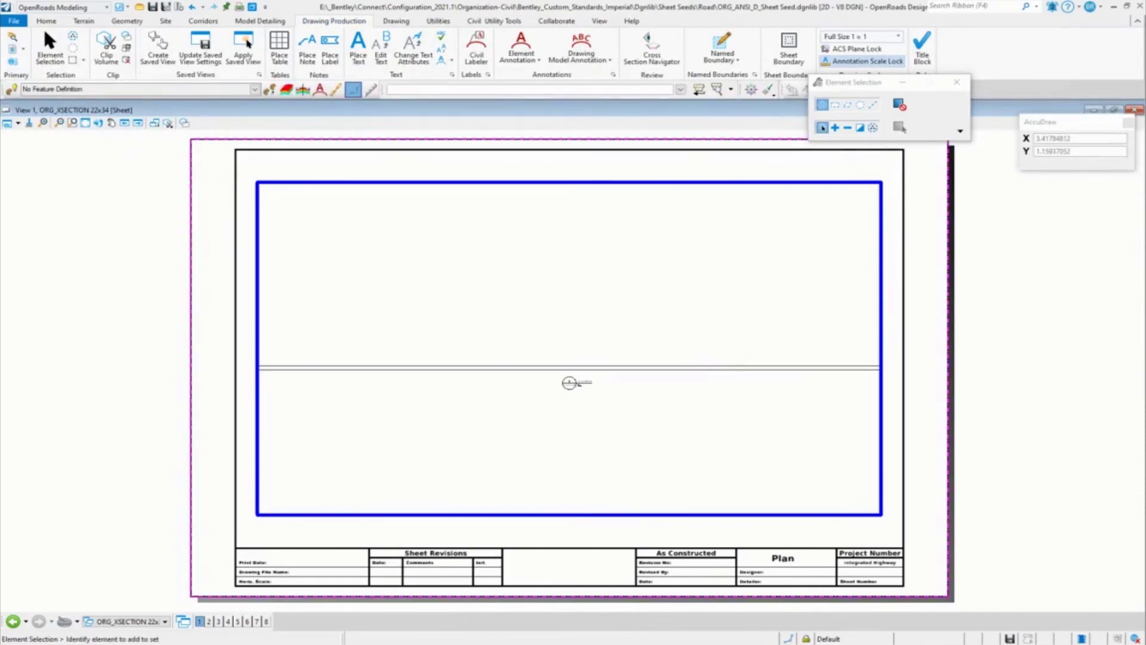
pyautogui.doubleClick(567, 381)
pyautogui.click(570, 199)
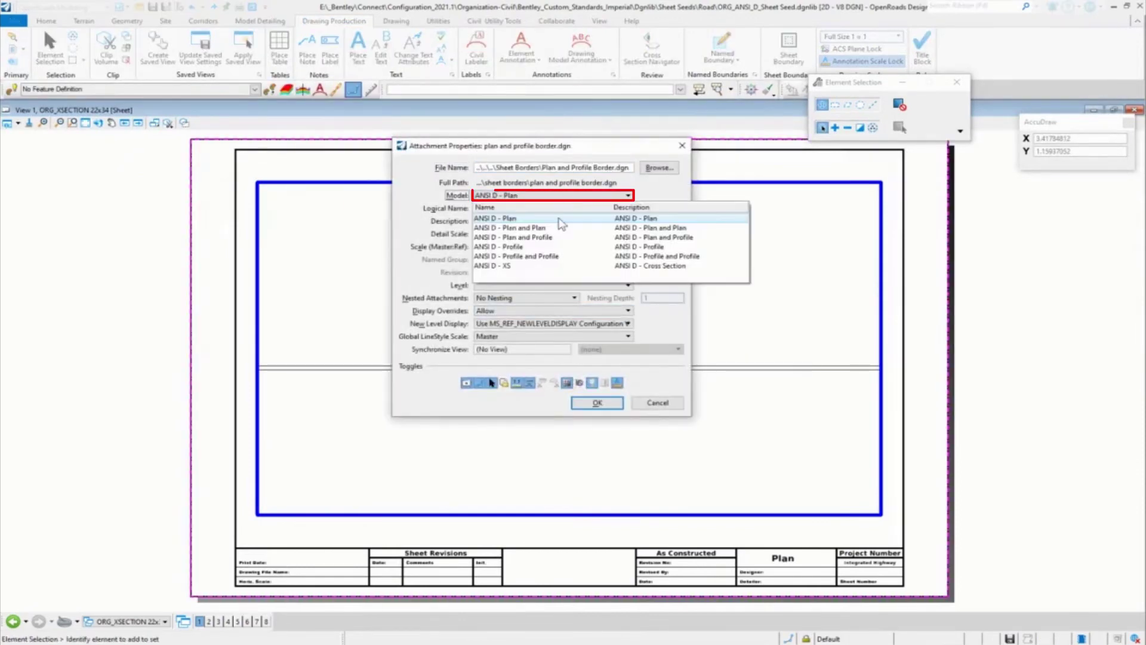
pyautogui.click(525, 268)
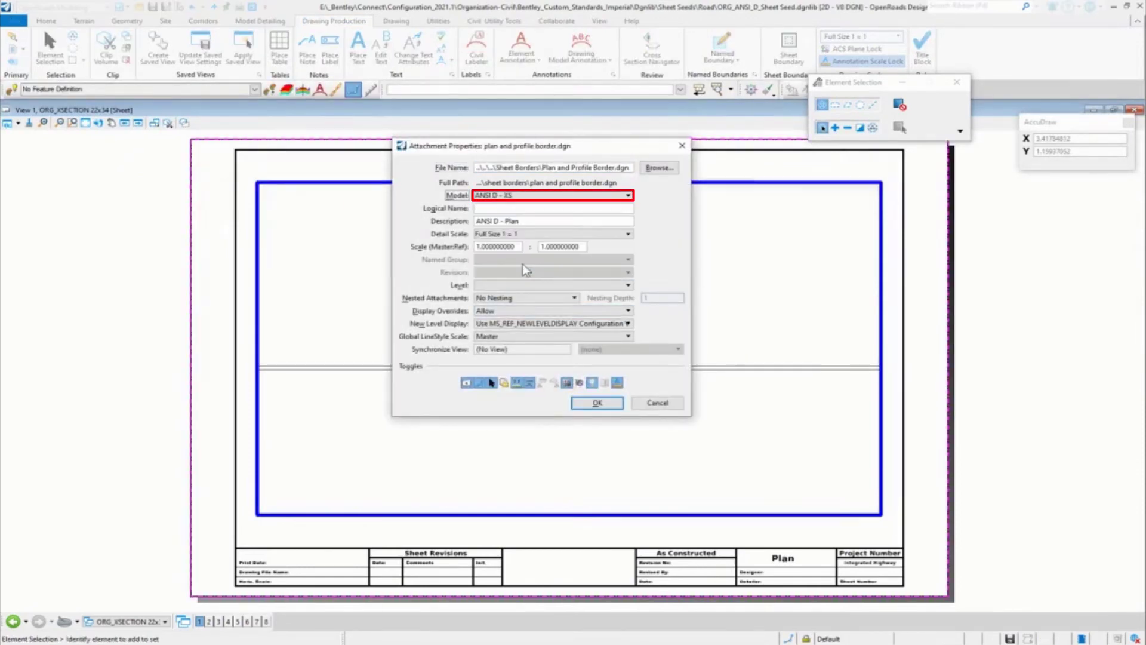
pyautogui.click(597, 402)
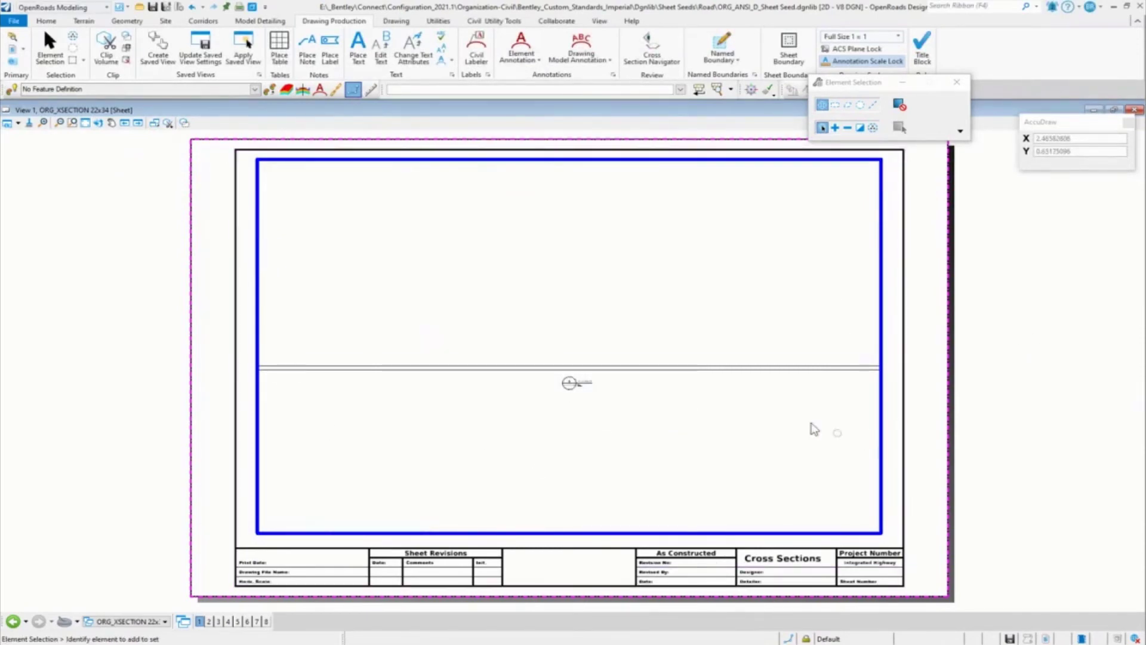
# Step: Move the cross-section reference line from its left end to the blue boundary's bottom-left corner
pyautogui.click(566, 385)
pyautogui.moveTo(568, 384); pyautogui.dragTo(144, 370)
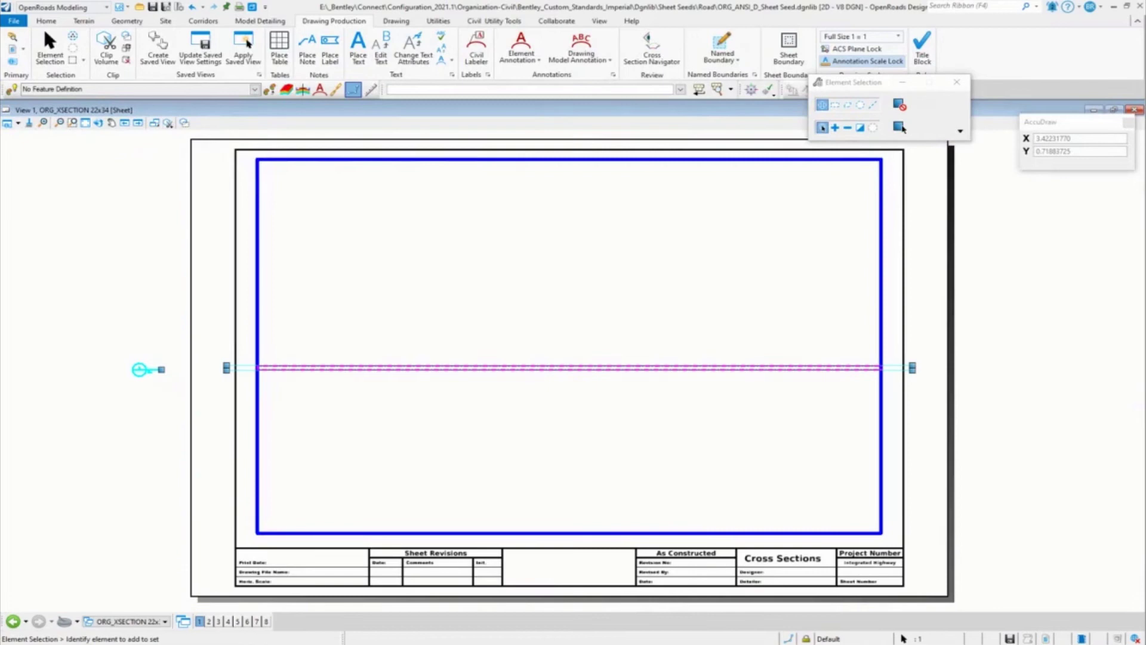
pyautogui.click(257, 368)
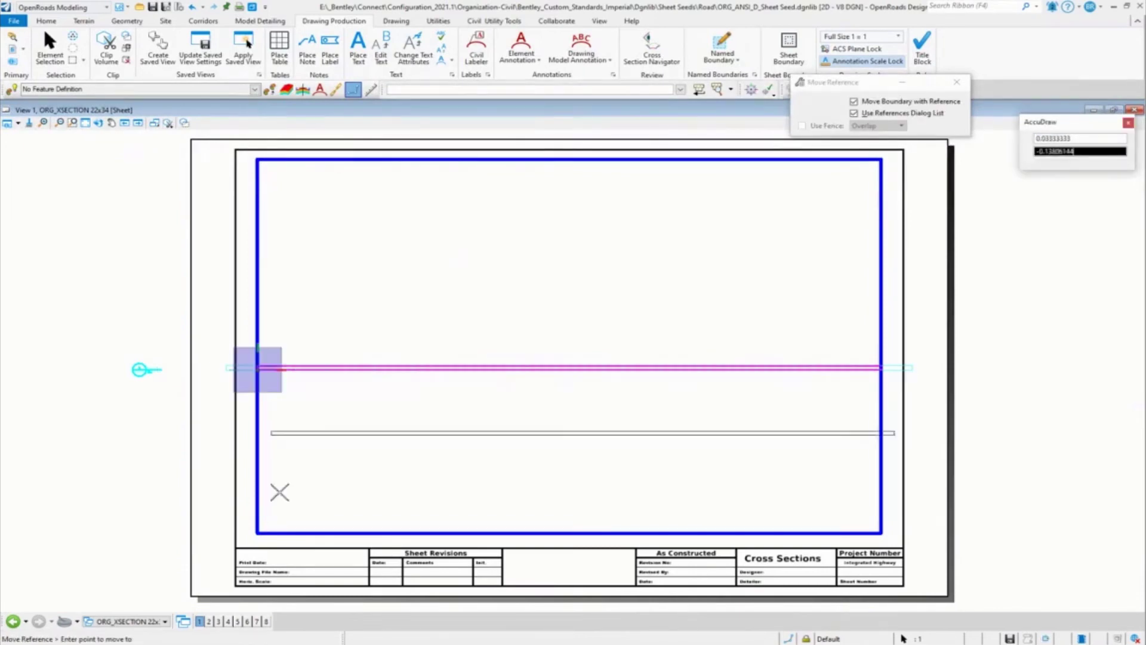
pyautogui.click(258, 532)
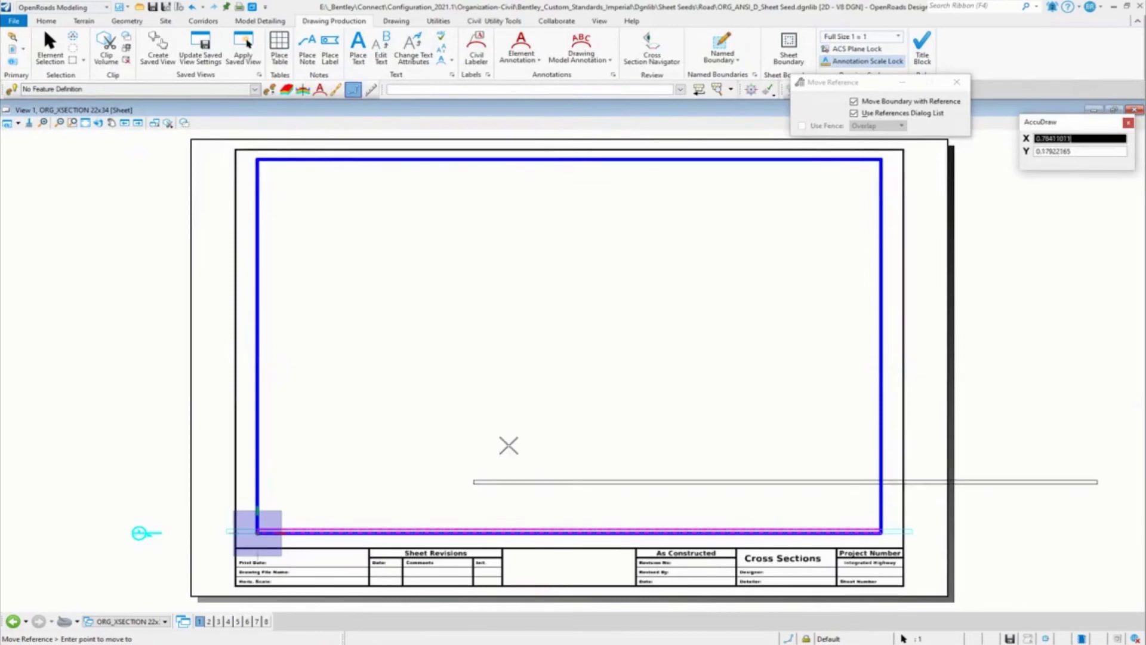
pyautogui.rightClick(568, 427)
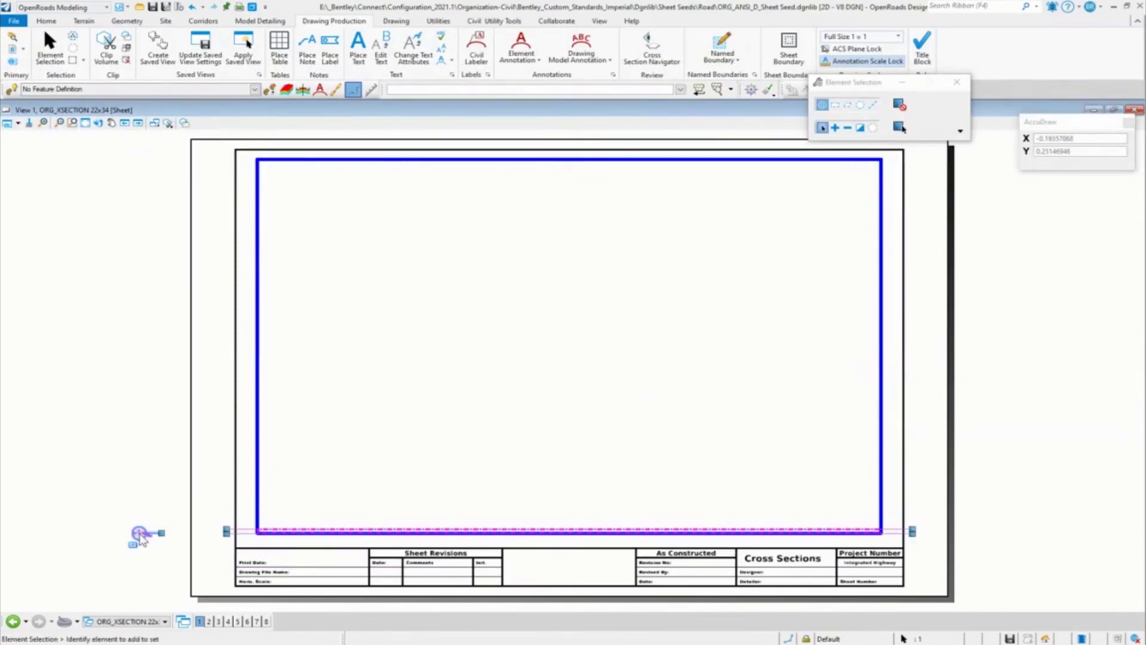
# Step: Snap the reference origin handle onto the blue boundary's bottom-left corner
pyautogui.moveTo(146, 538)
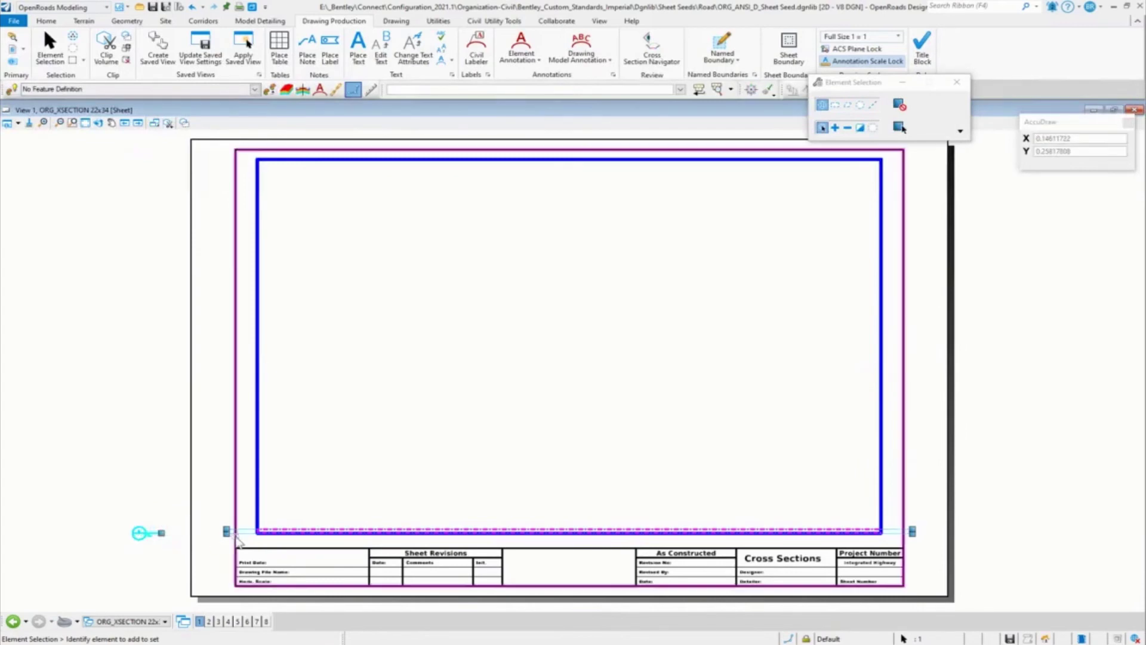
pyautogui.scroll(3, 143, 532)
pyautogui.scroll(-2, 125, 501)
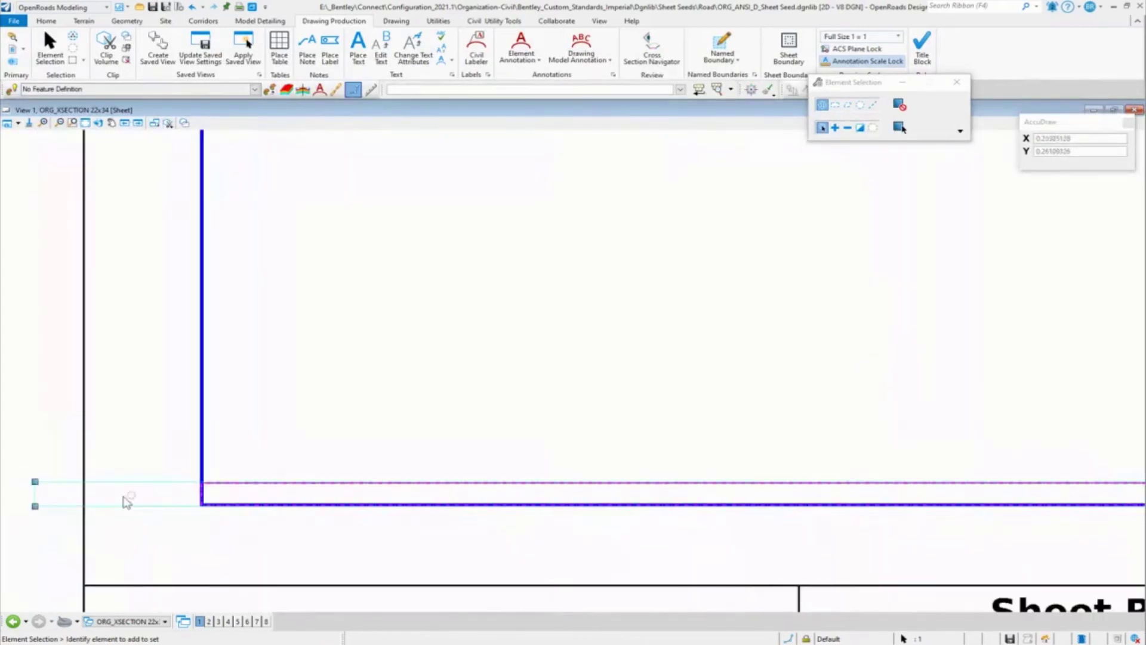
pyautogui.click(35, 481)
pyautogui.click(203, 482)
# Step: Stretch the dashed bottom line's right end to the blue boundary's lower-right corner
pyautogui.scroll(-3, 400, 460)
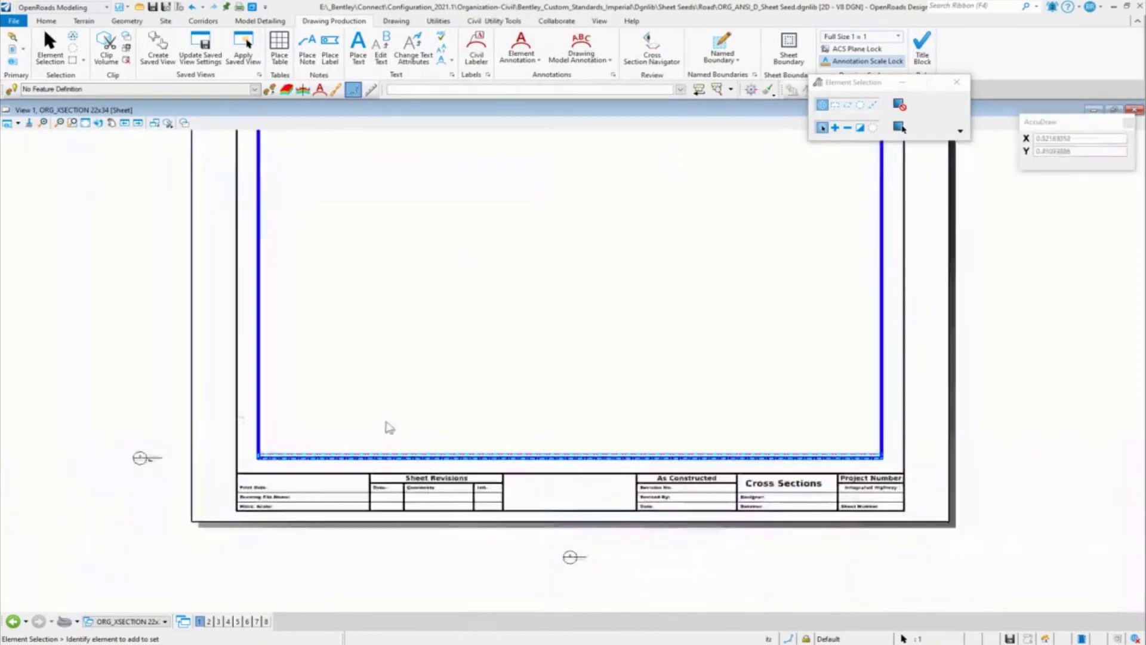
pyautogui.scroll(3, 885, 469)
pyautogui.scroll(3, 886, 470)
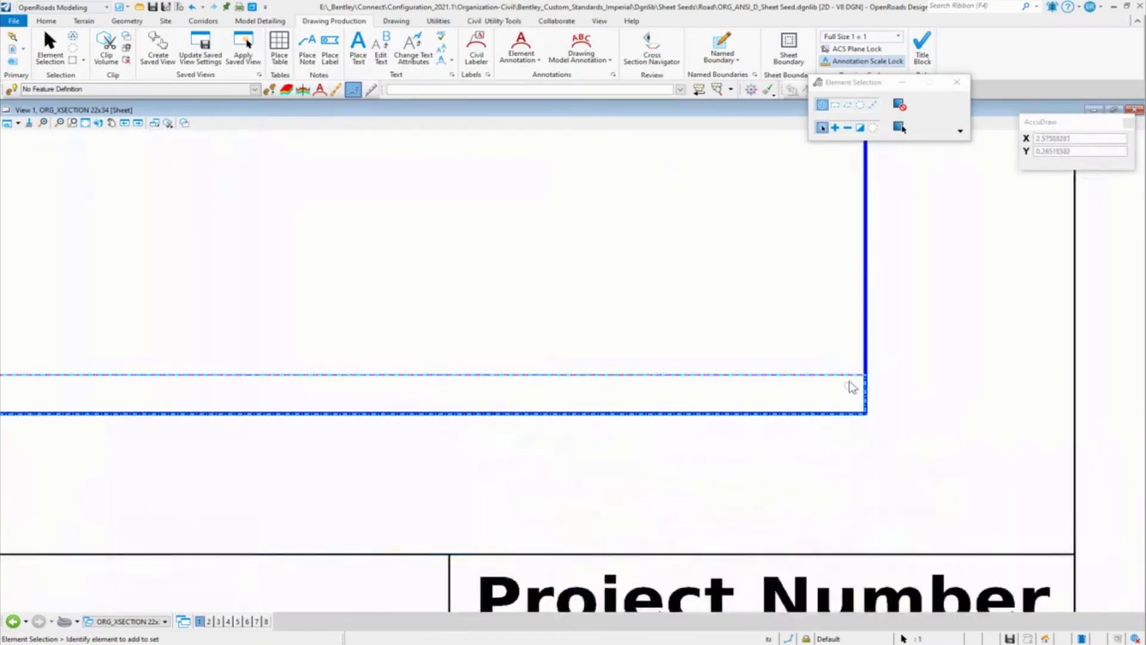
pyautogui.scroll(-3, 974, 439)
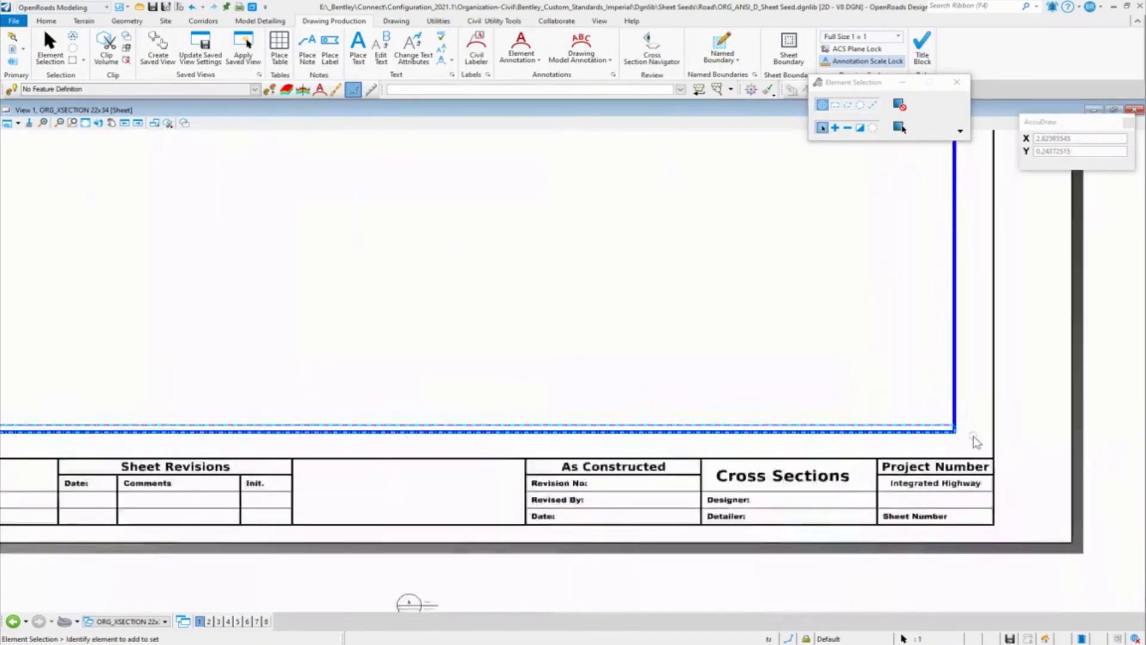
pyautogui.scroll(-2, 976, 441)
pyautogui.click(289, 435)
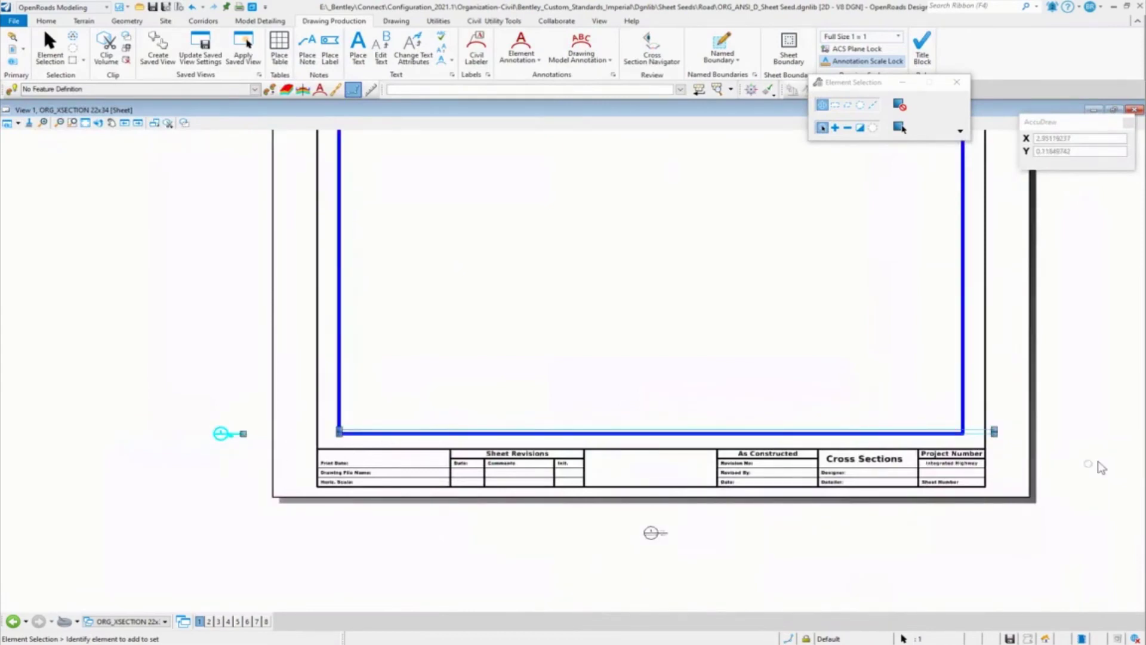
pyautogui.scroll(3, 1036, 443)
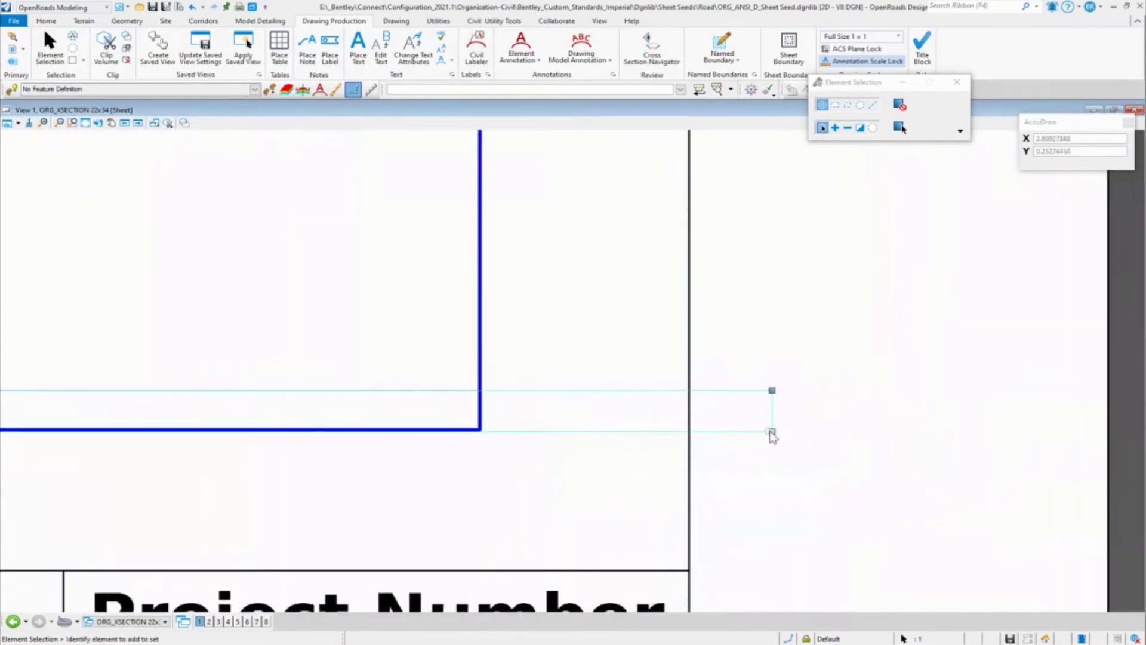
pyautogui.click(772, 431)
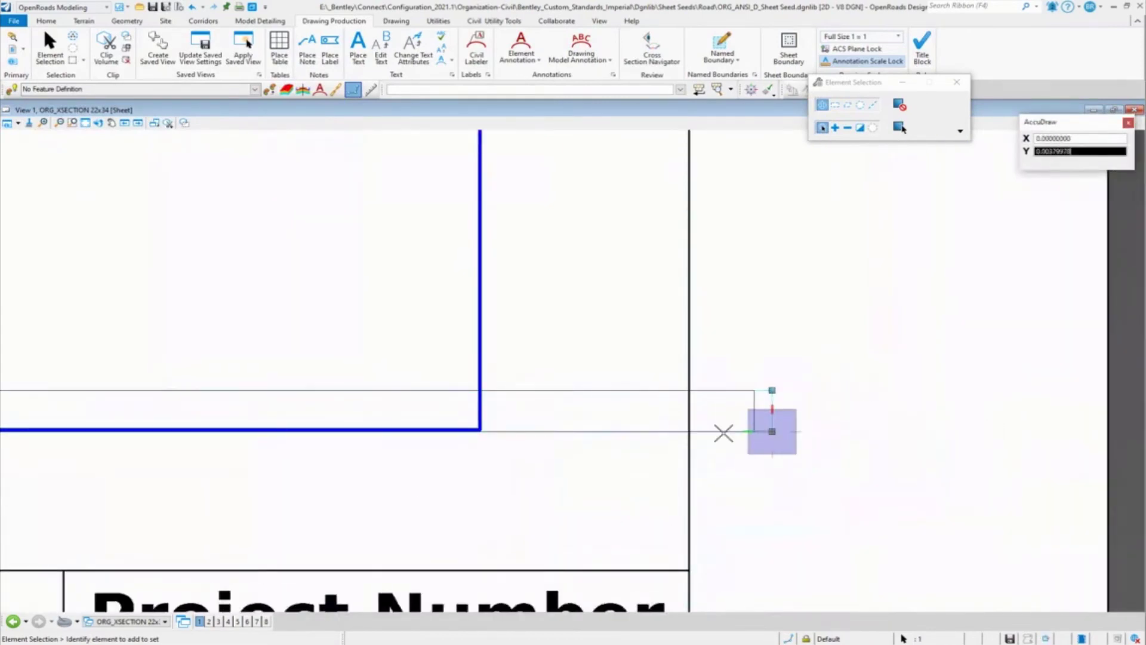
pyautogui.click(480, 429)
pyautogui.scroll(-5, 967, 467)
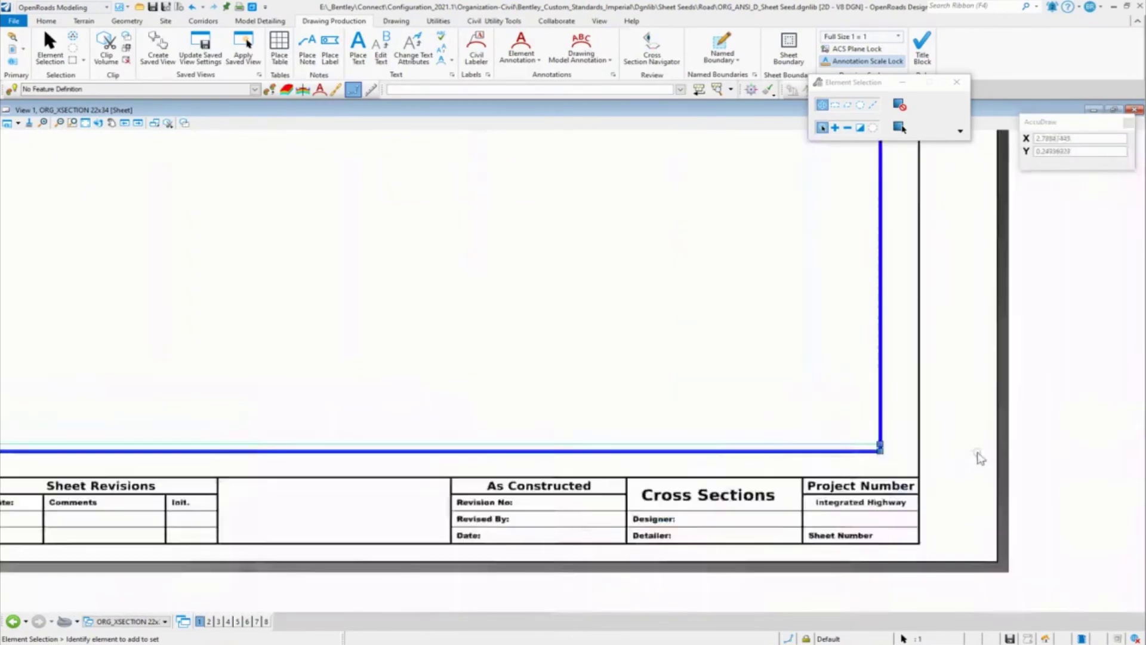
pyautogui.scroll(2, 767, 466)
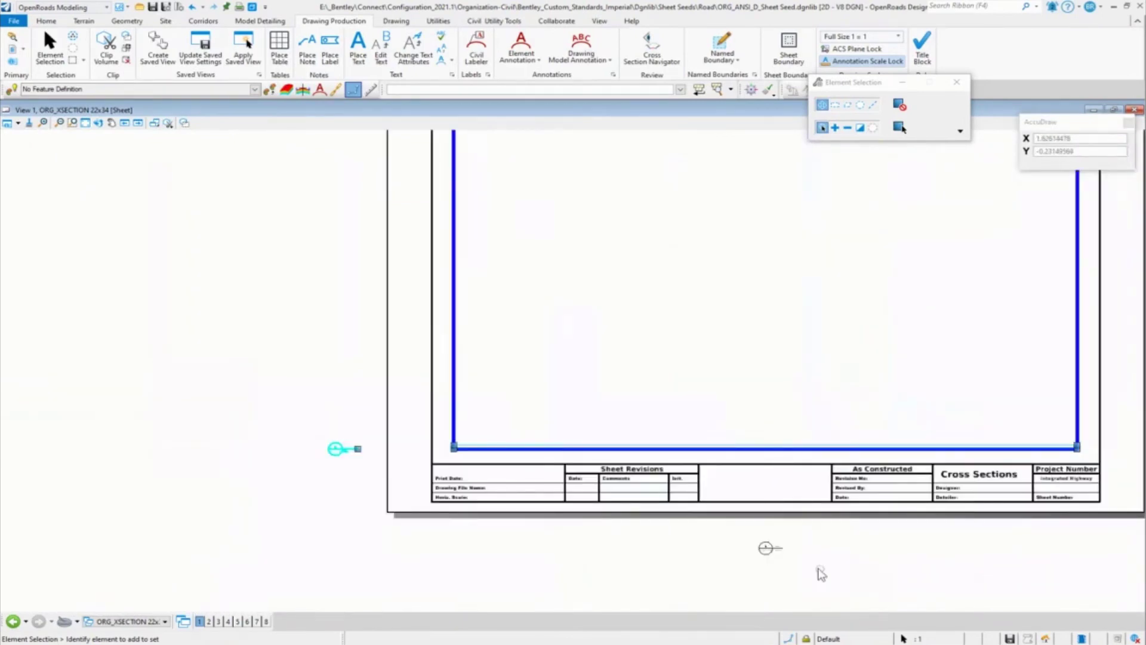
pyautogui.click(766, 549)
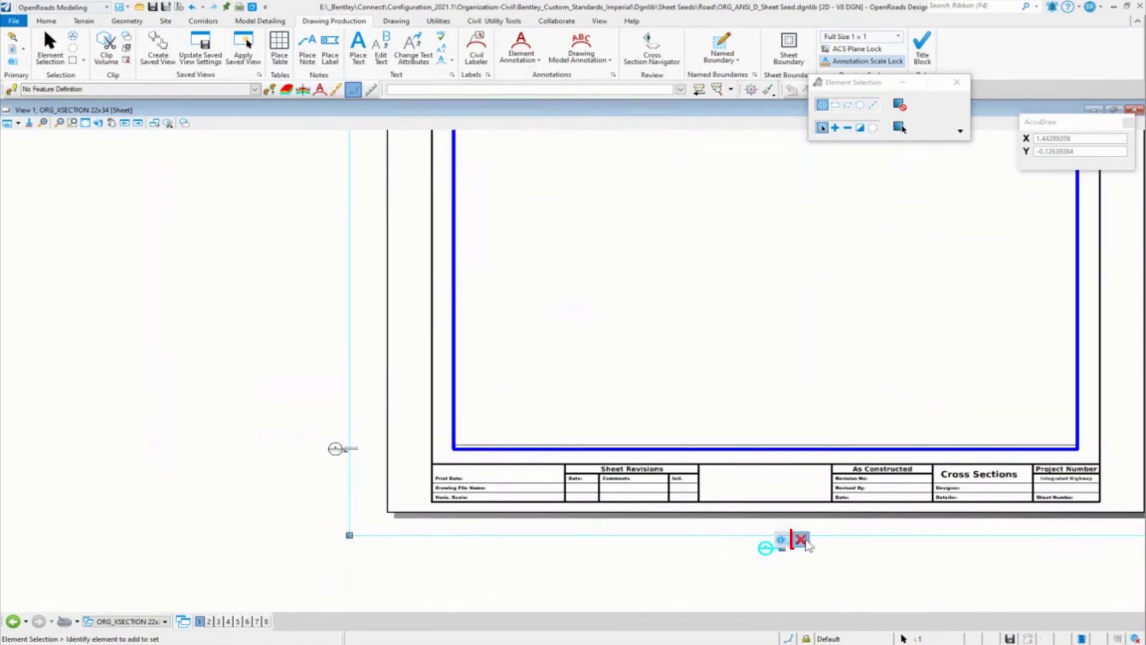
# Step: Delete the extra boundary marker below the sheet, keeping its associated reference
pyautogui.click(801, 539)
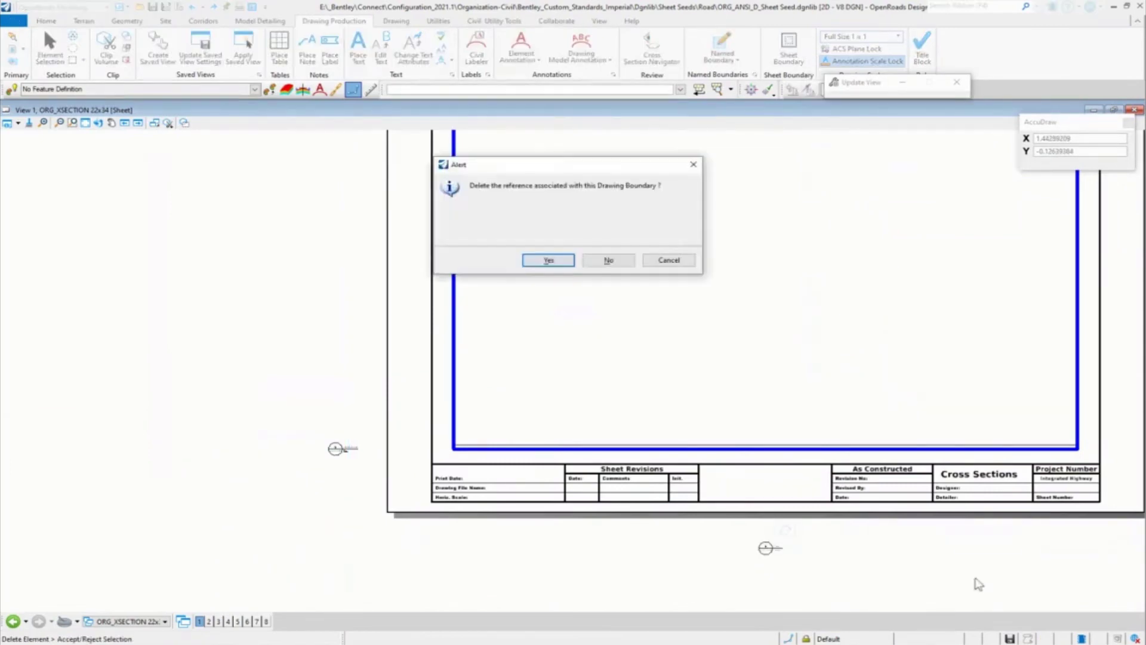
pyautogui.click(608, 261)
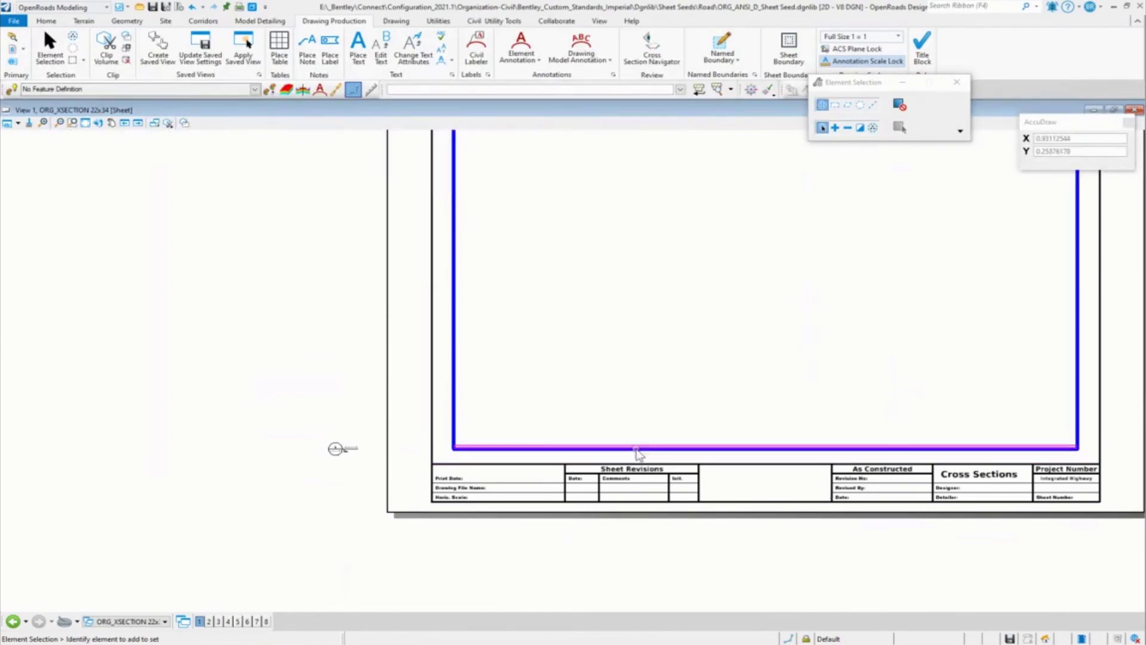
pyautogui.scroll(2, 637, 438)
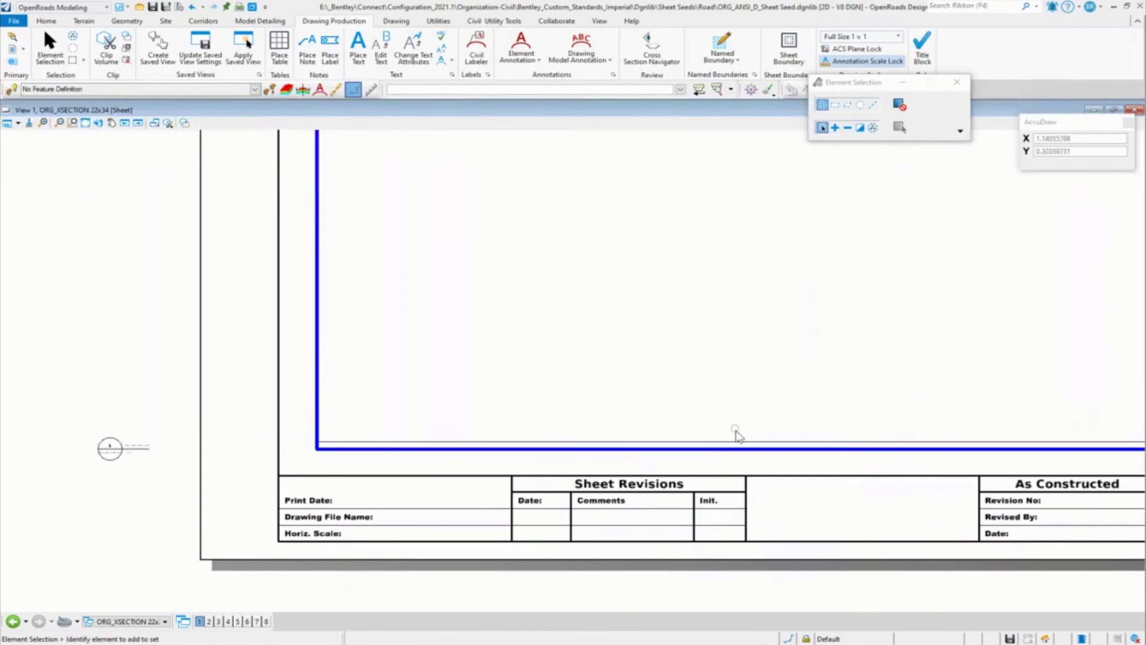
pyautogui.scroll(-2, 271, 473)
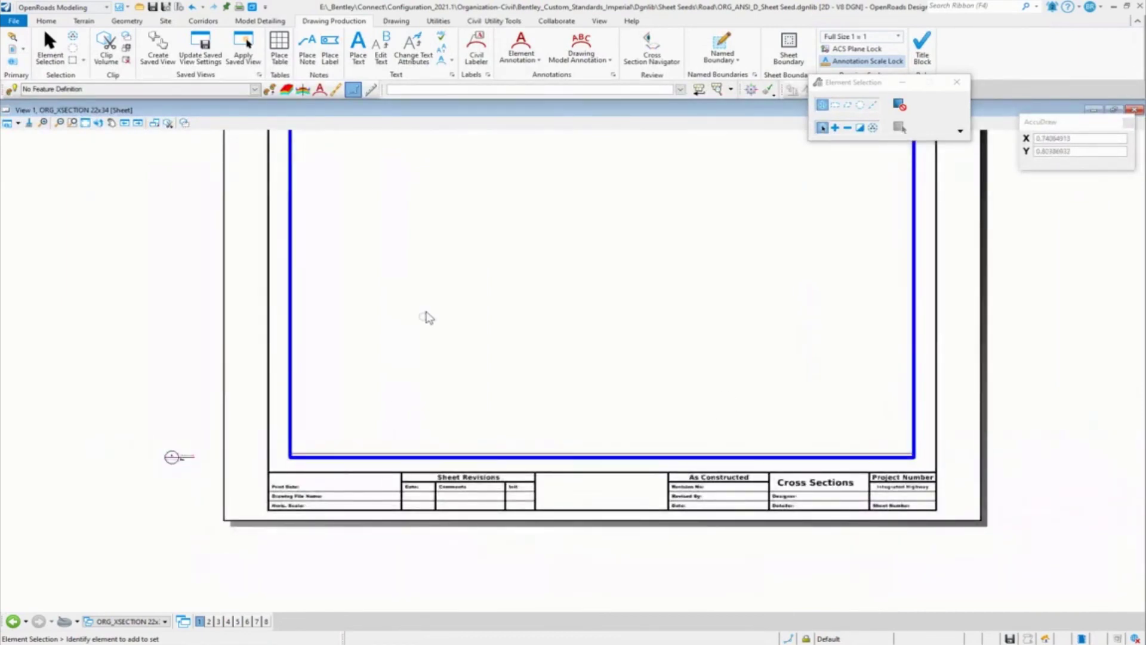
pyautogui.scroll(-2, 445, 417)
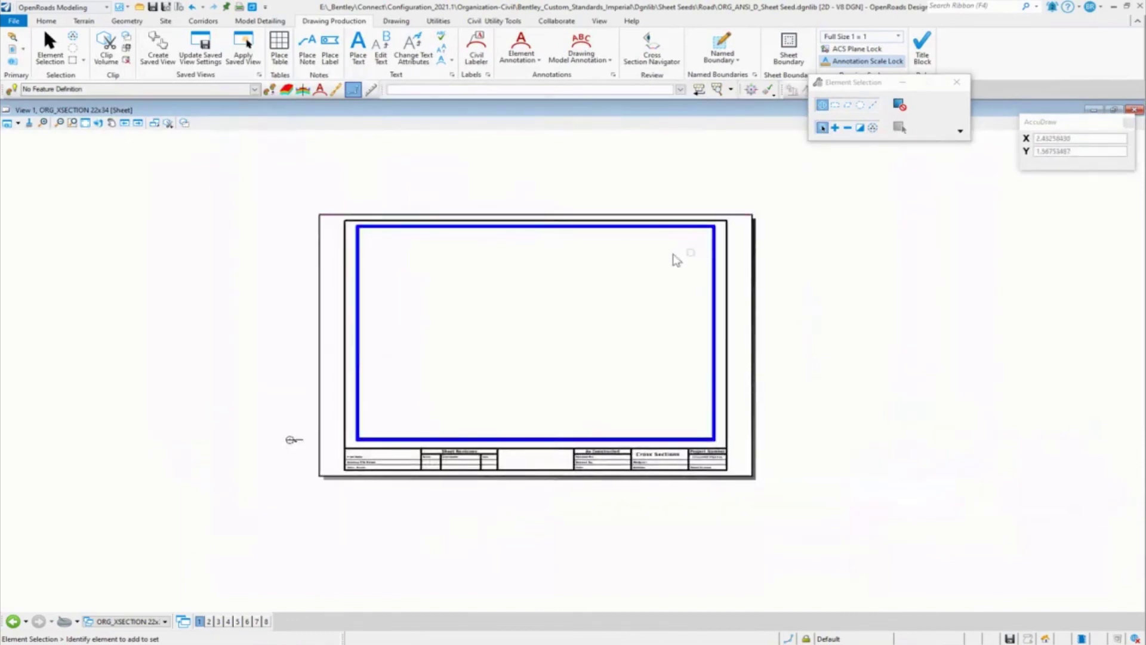
# Step: Turn off the blue border's level, fit the whole sheet in view, and save settings
pyautogui.rightClick(867, 281)
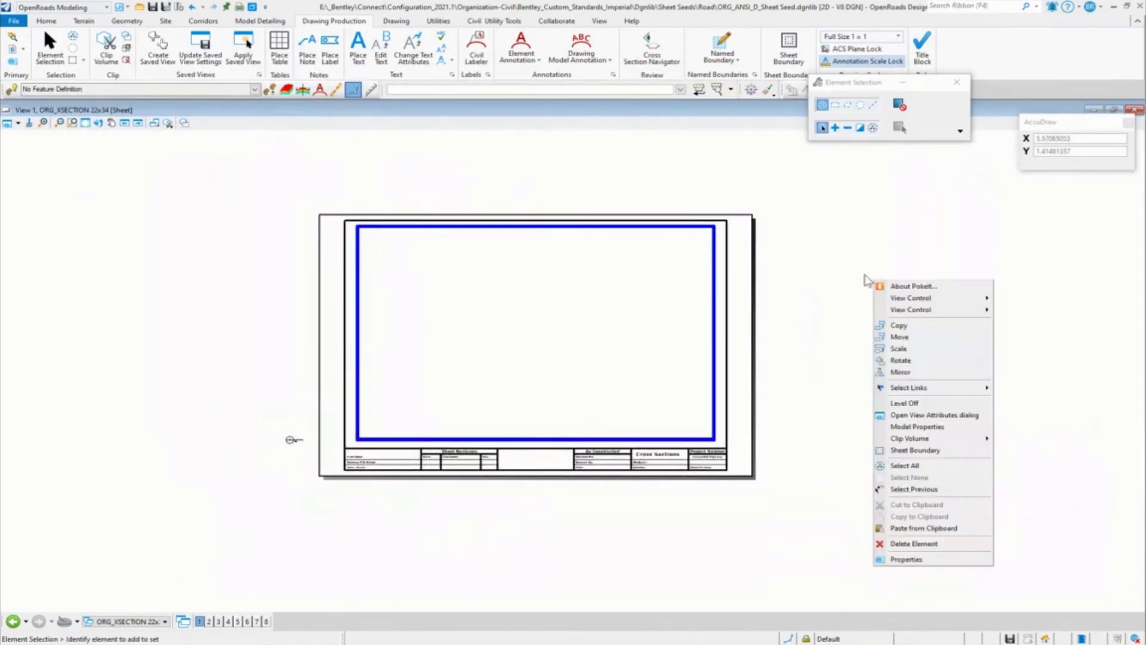
pyautogui.click(955, 405)
pyautogui.click(715, 313)
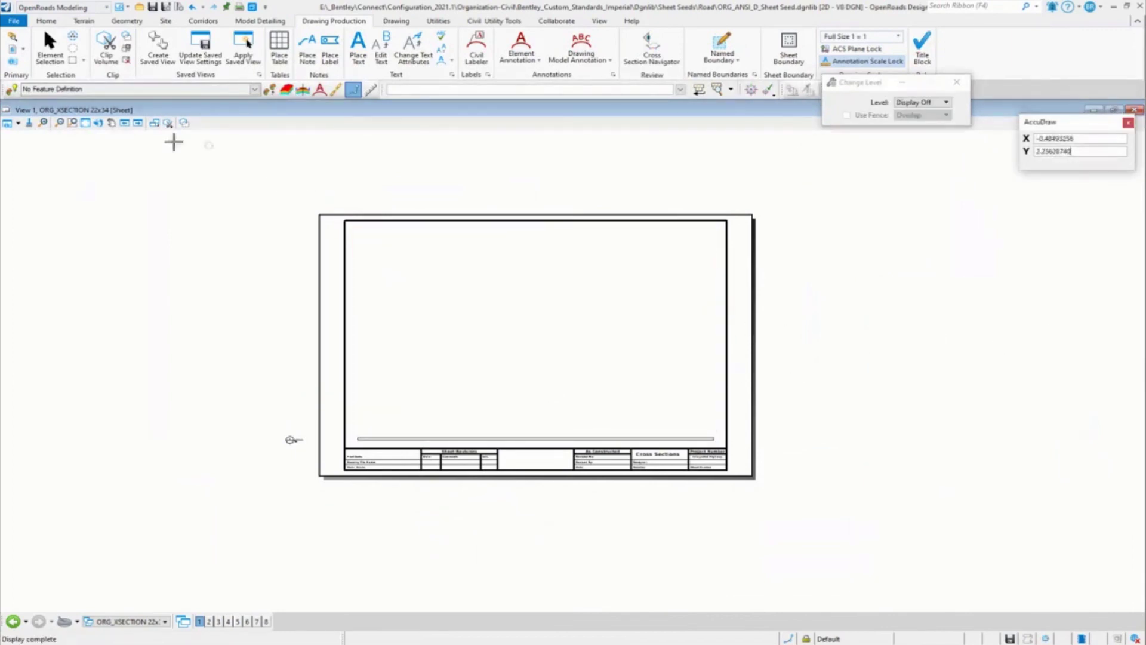
pyautogui.click(85, 123)
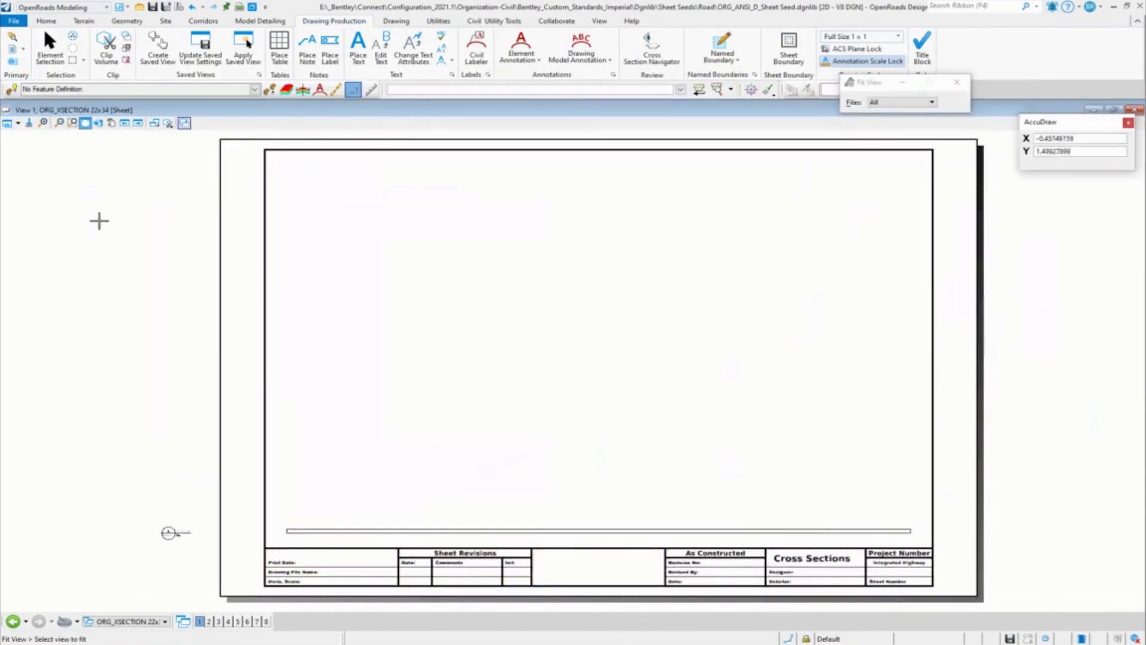
pyautogui.click(167, 7)
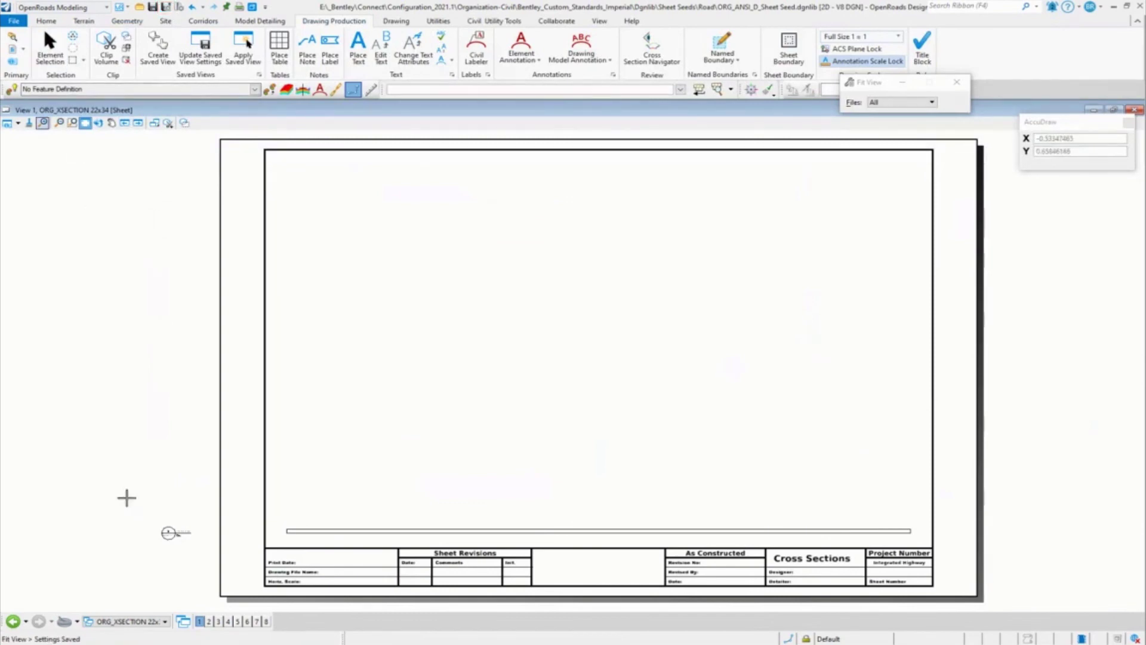